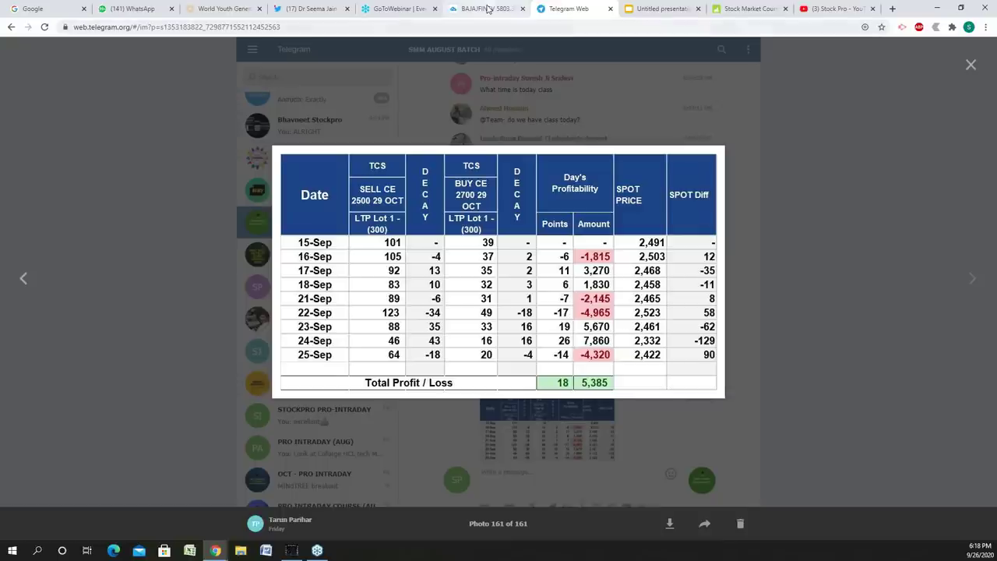
- Look over the Stock Pro posts on the Twitter profile, and examine the Bajaj Finserv hourly chart back to April in TradingView
click(309, 9)
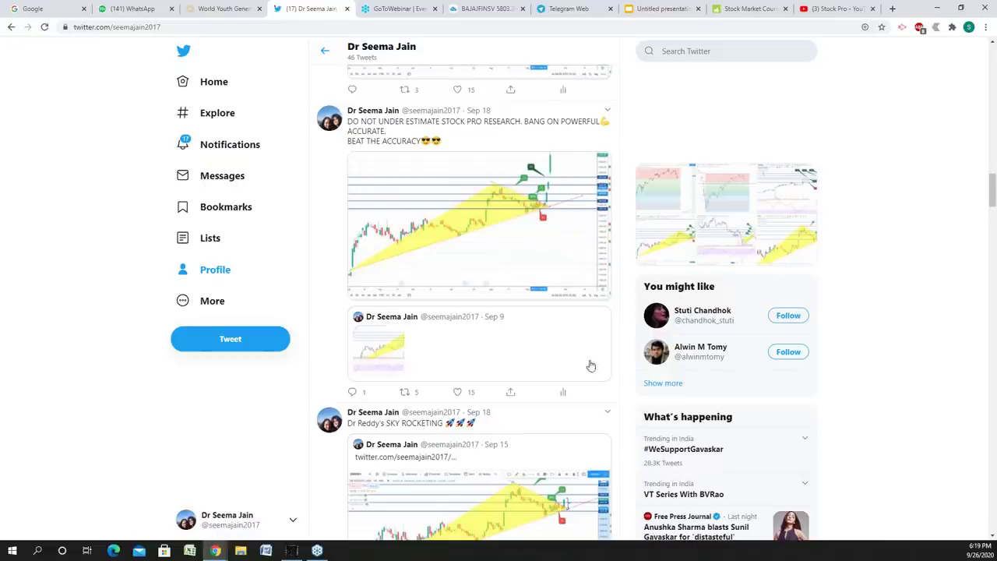
click(483, 9)
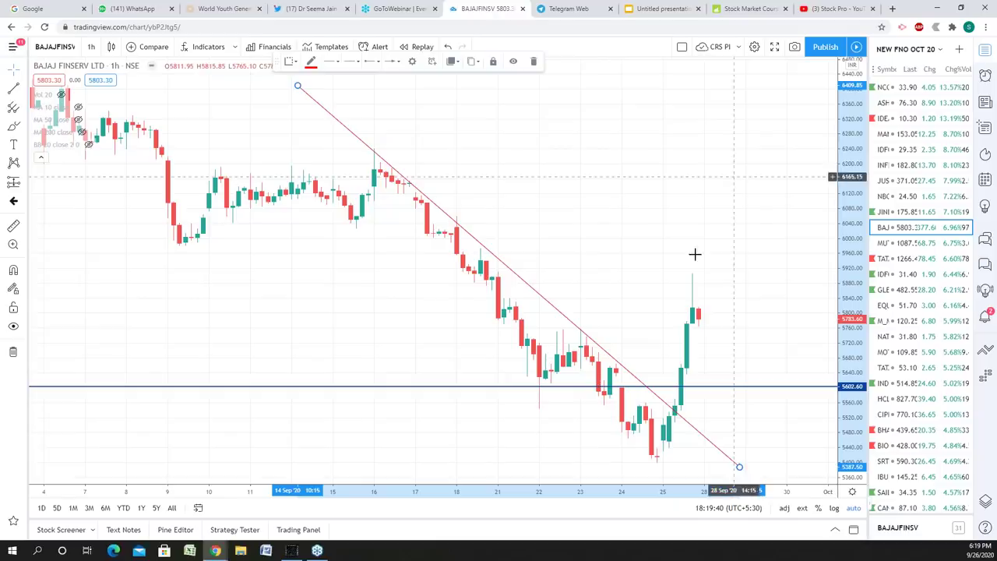
scroll(689, 265, up, 2)
scroll(619, 271, down, 6)
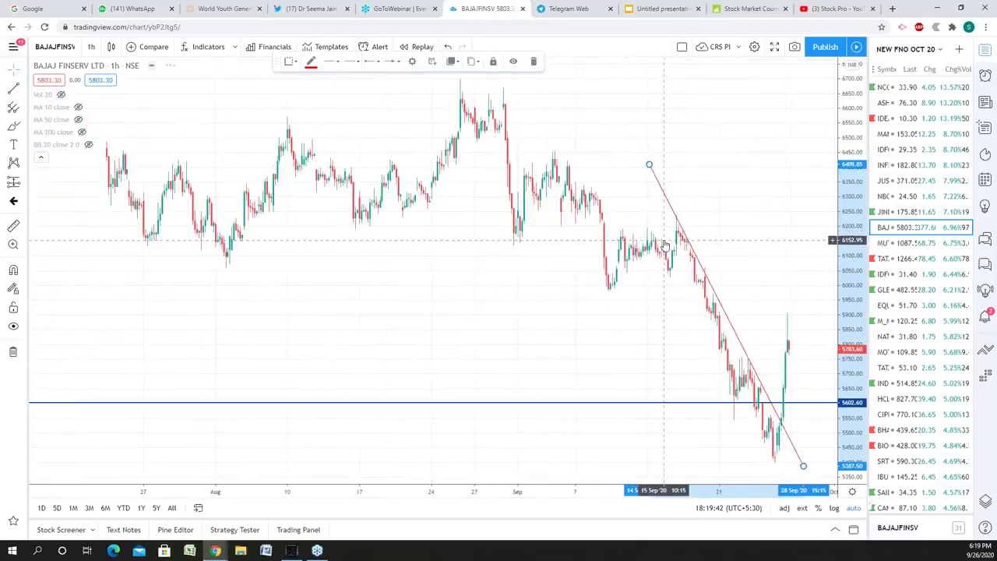
scroll(708, 101, down, 3)
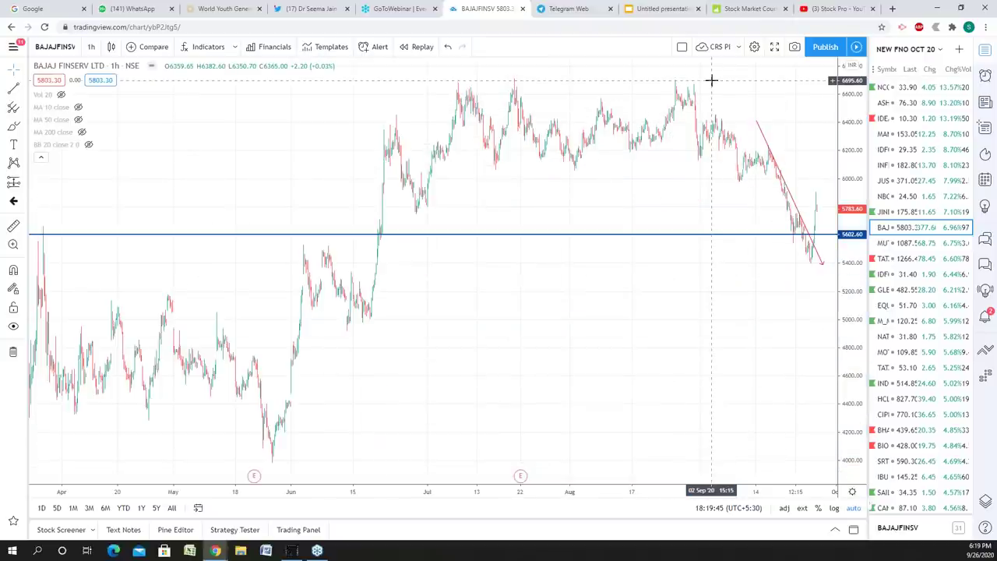
- Move through the NEW FNO OCT 20 watchlist to load the NATIONALUM hourly chart
key(Down)
key(Down)
key(Down)
key(Down)
key(Down)
key(Down)
key(Down)
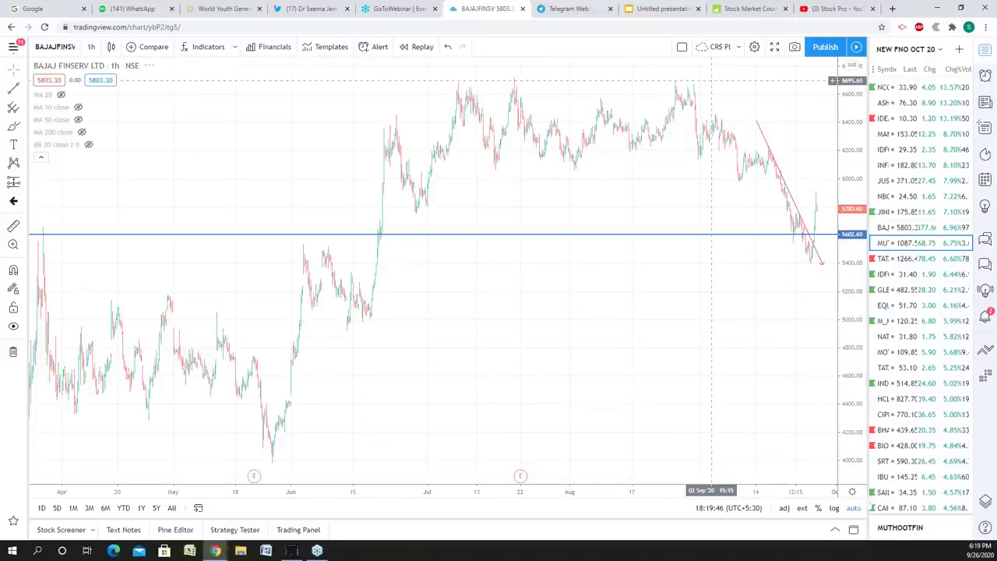
- Draw horizontal lines at 37.35 and 31.95 on the National Aluminum chart
text(H)
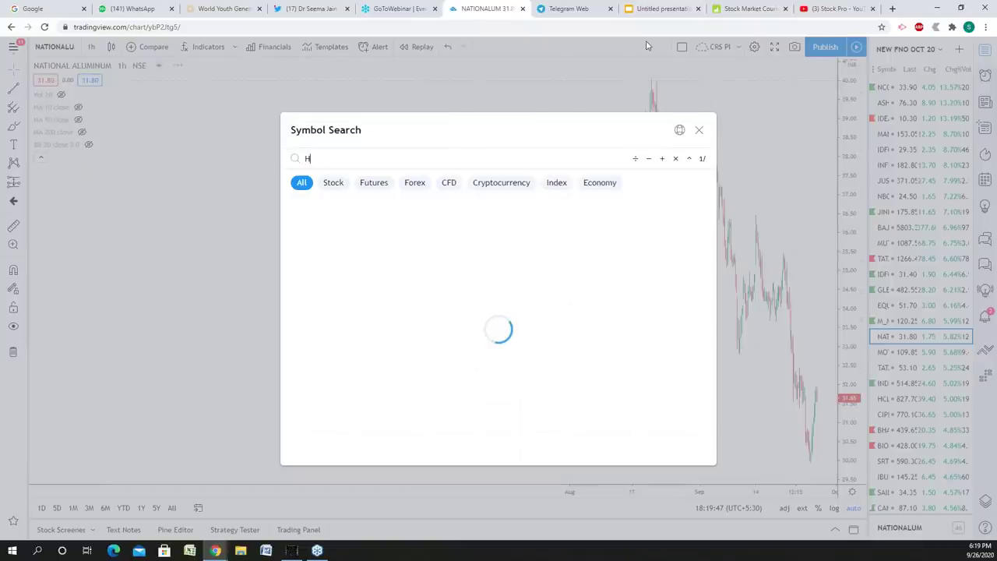
key(Escape)
scroll(669, 286, up, 2)
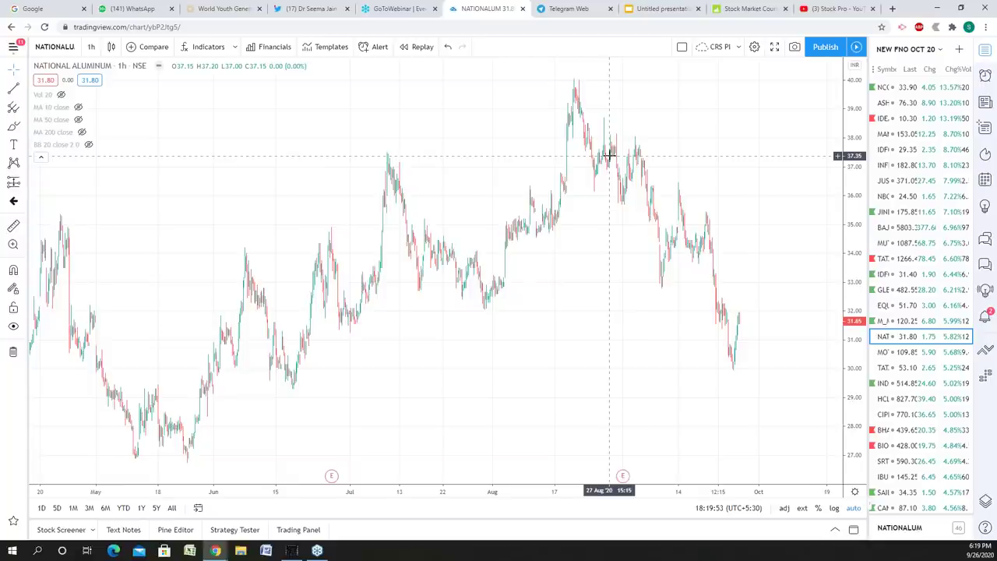
key(alt+h)
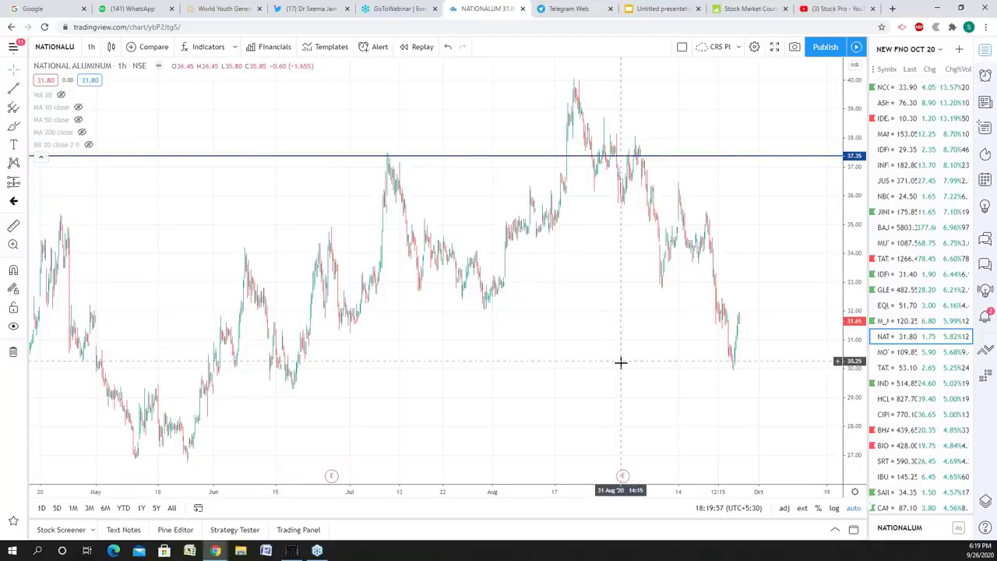
click(452, 311)
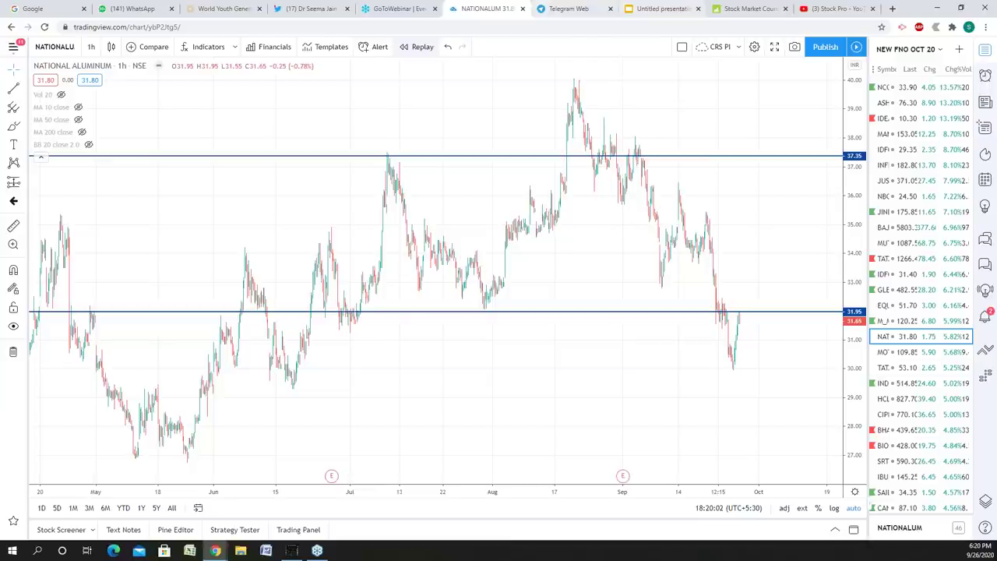
- Examine National Aluminum's price action around the two horizontal lines over longer and shorter date ranges
scroll(729, 254, down, 5)
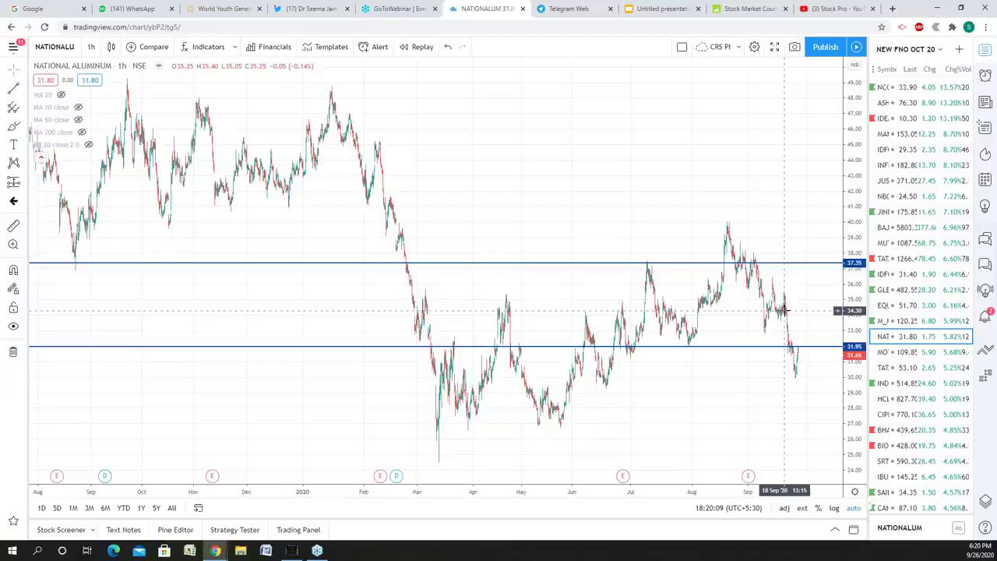
scroll(785, 310, up, 3)
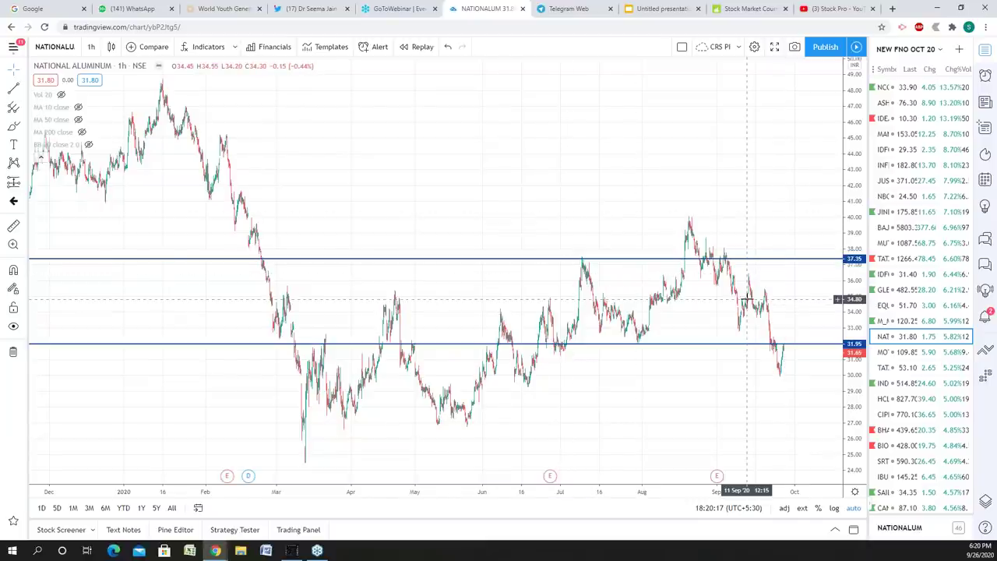
scroll(765, 337, up, 2)
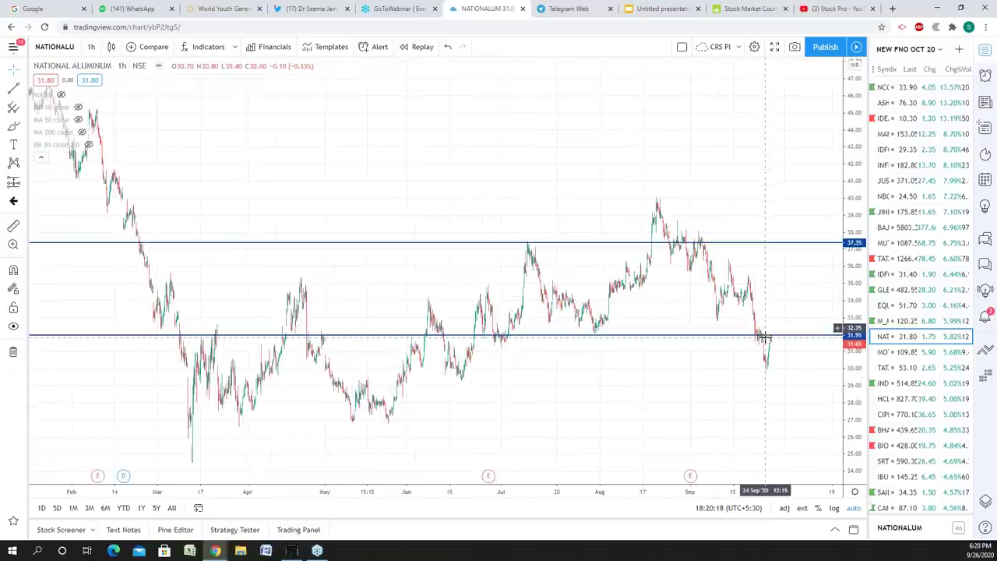
scroll(764, 336, up, 2)
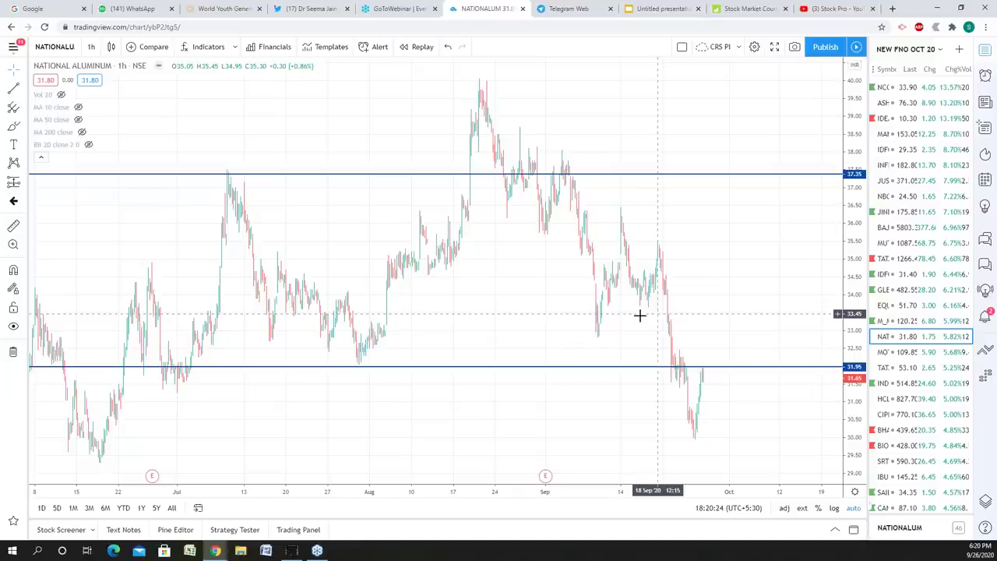
scroll(689, 202, down, 2)
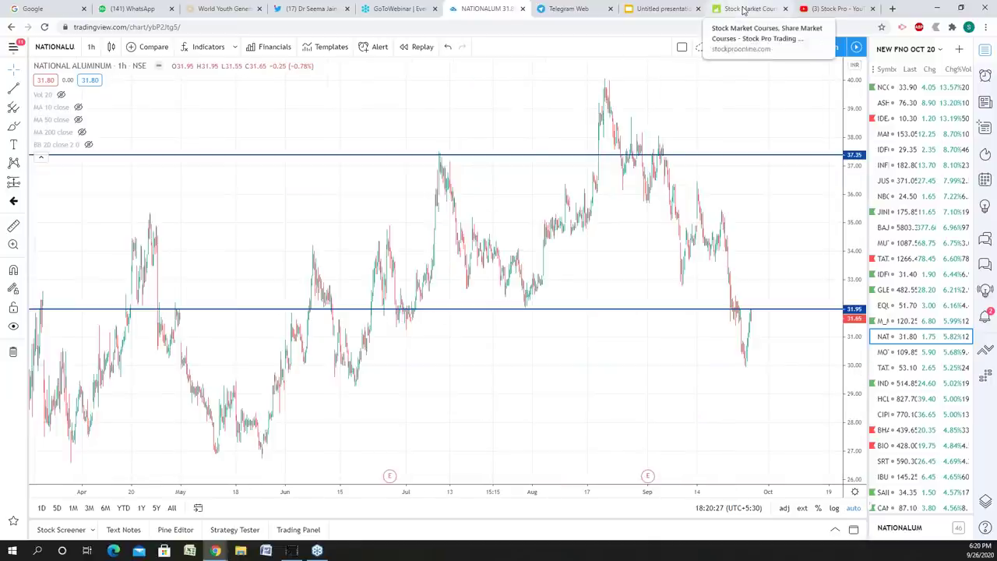
- Look over the Stock Pro courses page, the YouTube channel's latest uploads, and the slide on channel trading rules in Google Slides
click(744, 10)
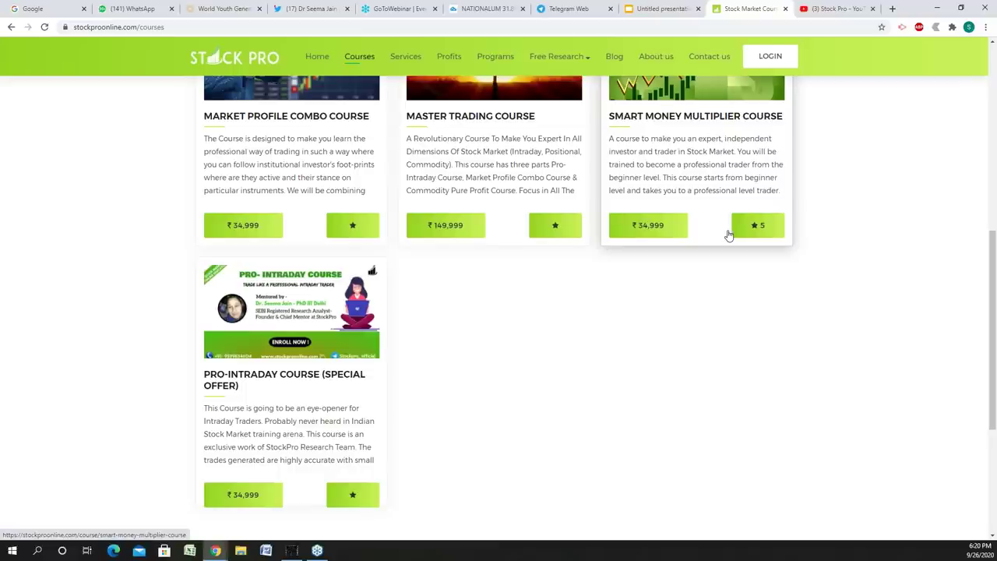
click(816, 10)
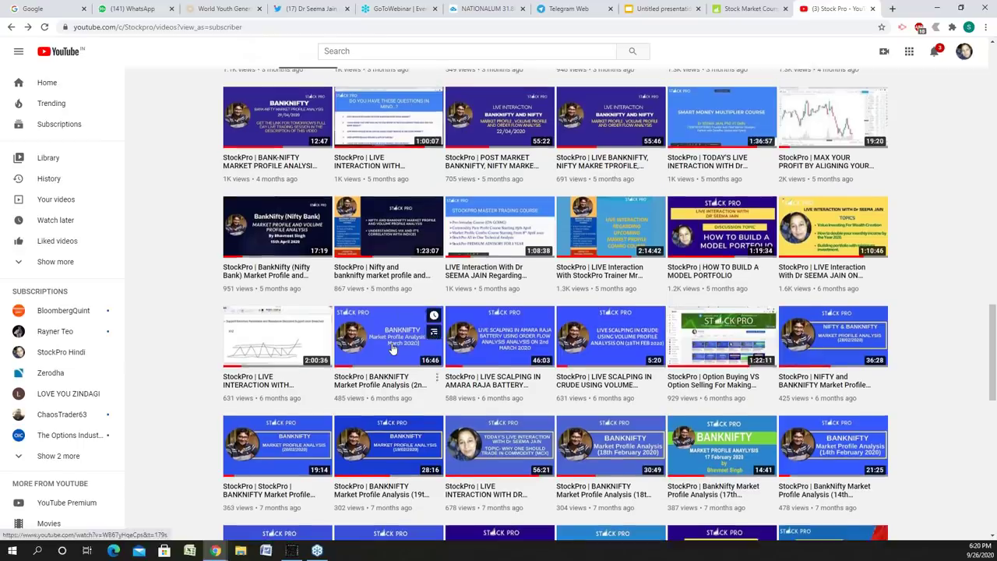
scroll(400, 467, up, 15)
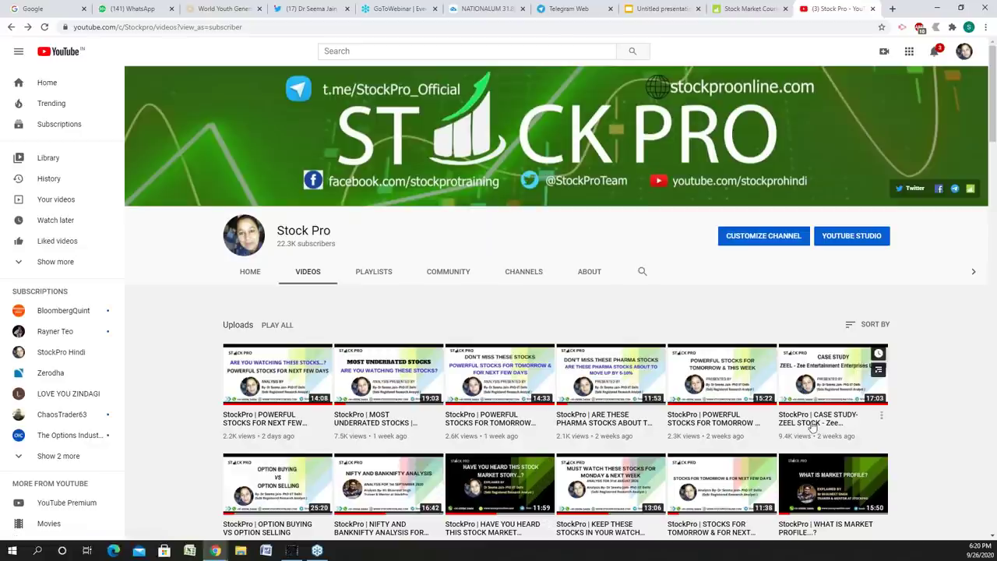
scroll(271, 379, down, 2)
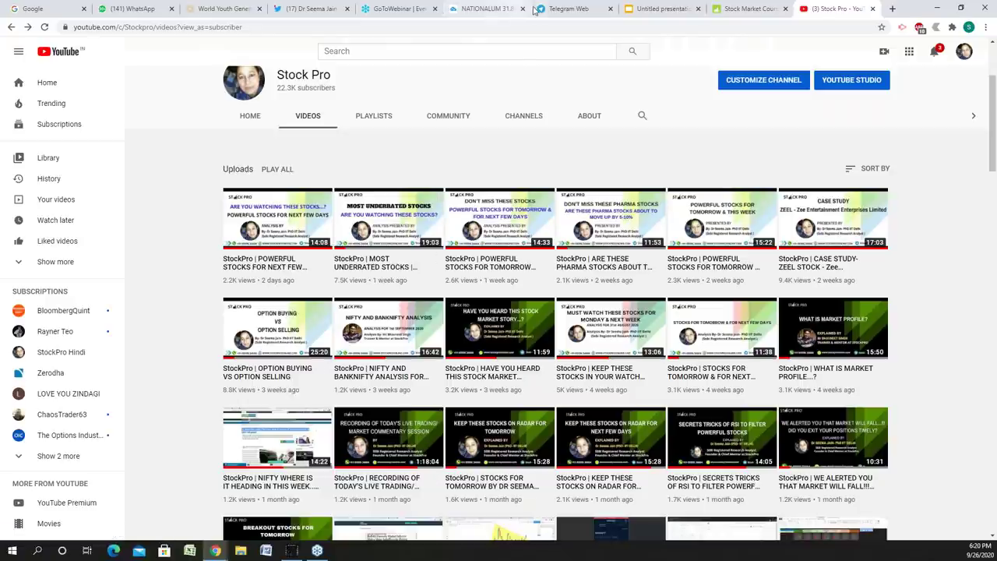
click(663, 10)
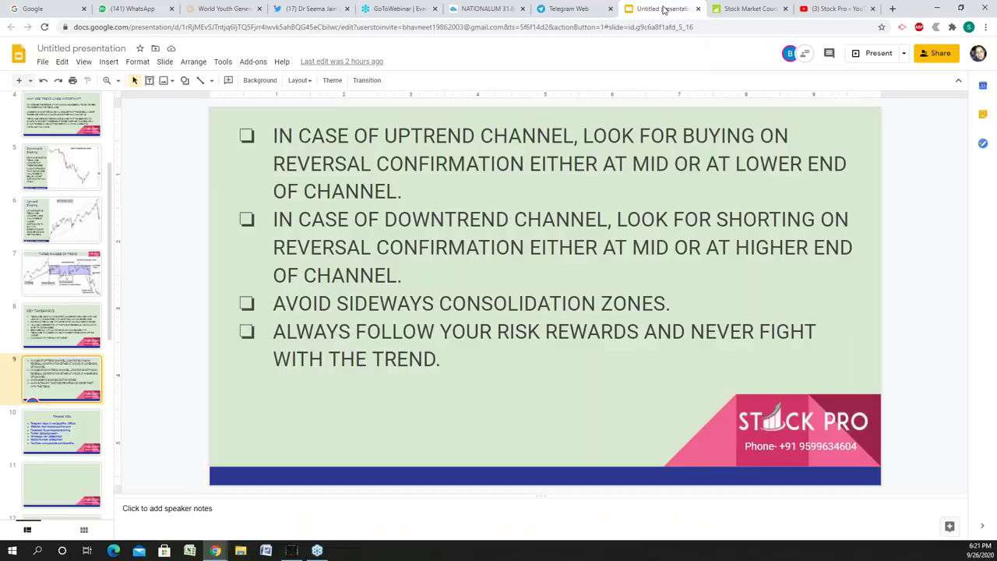
- Review the courses and their prices on the Stock Pro website, including the Market Profile Combo, Master Trading and Smart Money Multiplier courses
click(748, 11)
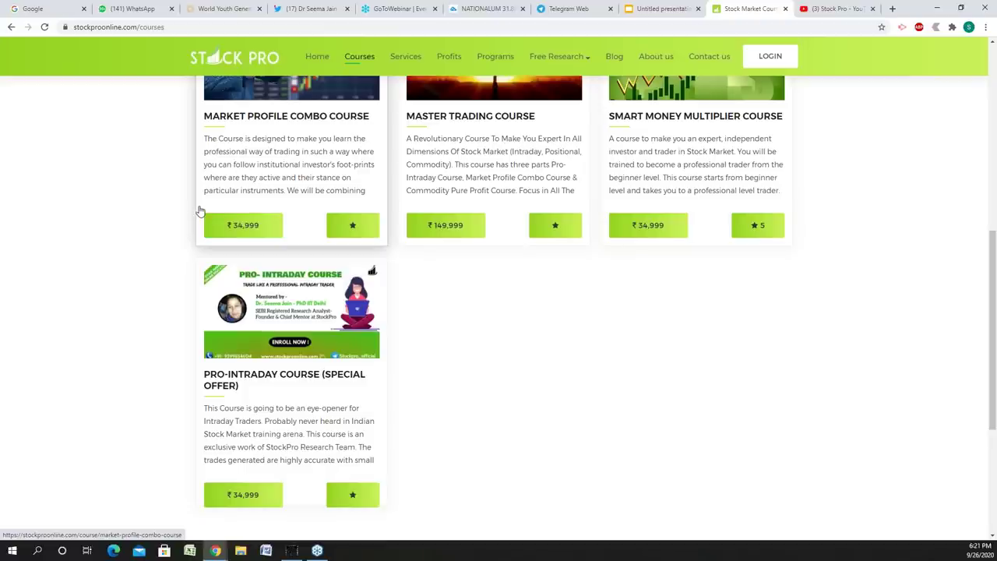
click(243, 225)
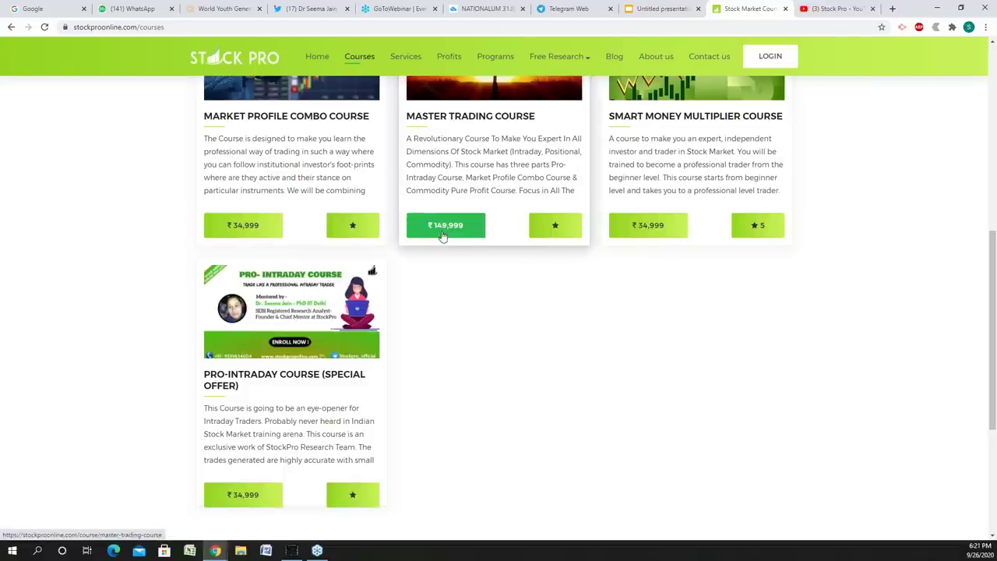
scroll(575, 214, up, 3)
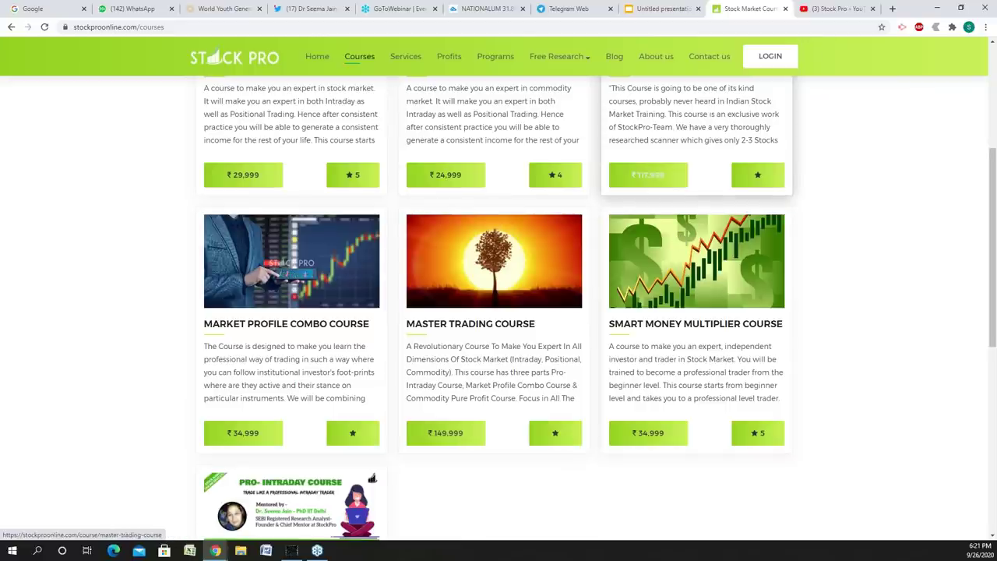
click(666, 438)
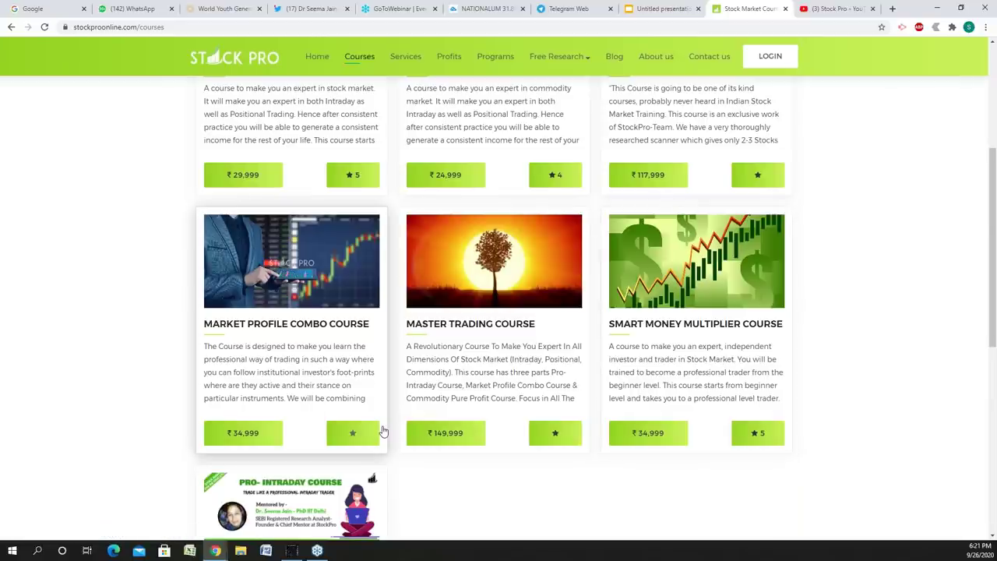
scroll(383, 431, down, 3)
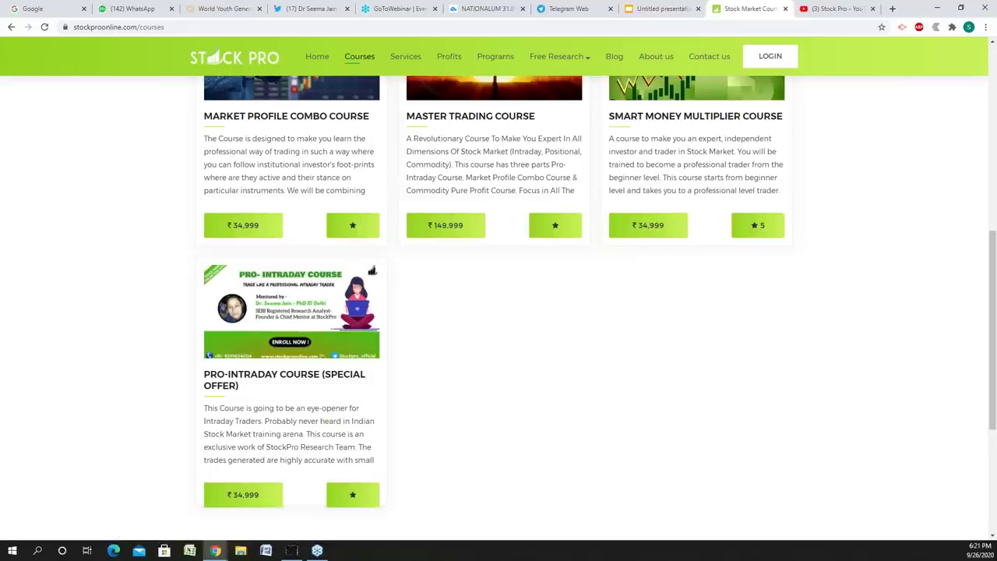
- Return to TradingView and load the NSE BANKNIFTY index chart, showing it from July to September
click(565, 10)
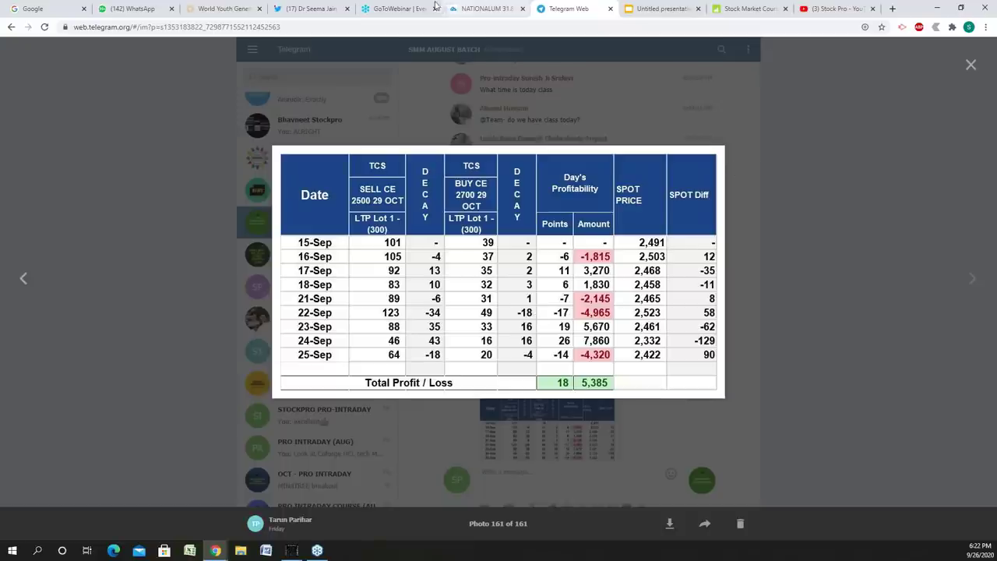
click(478, 11)
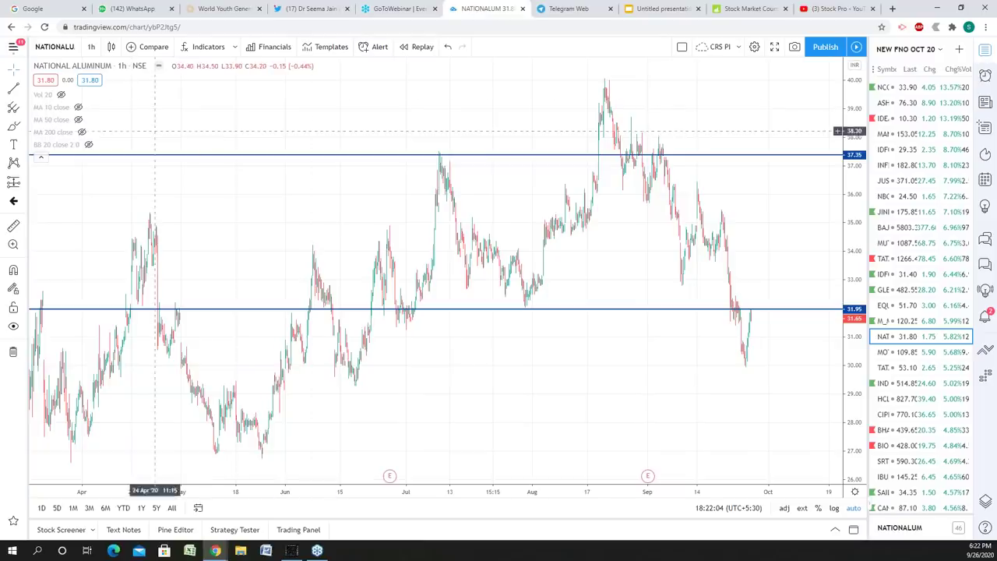
click(74, 49)
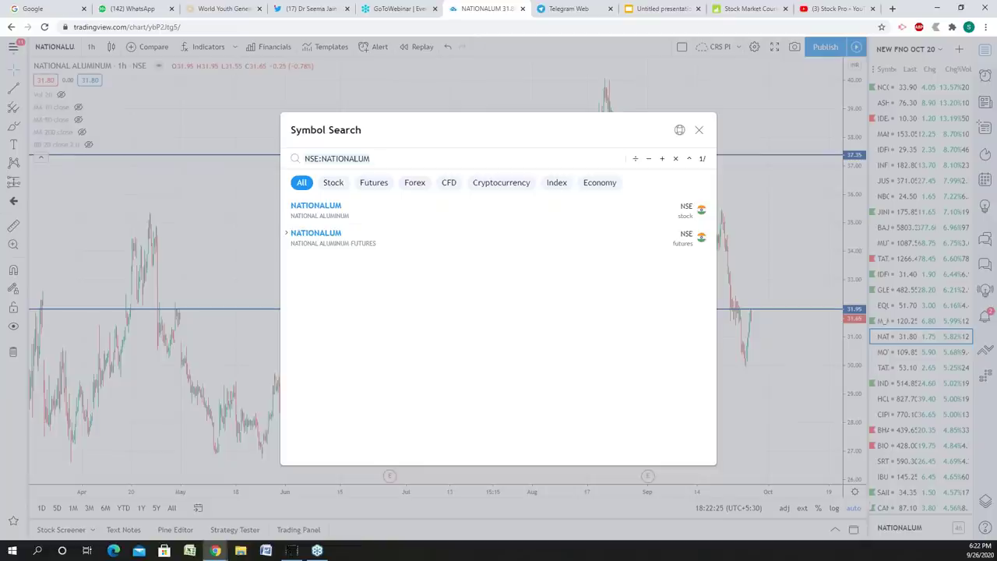
text(BA)
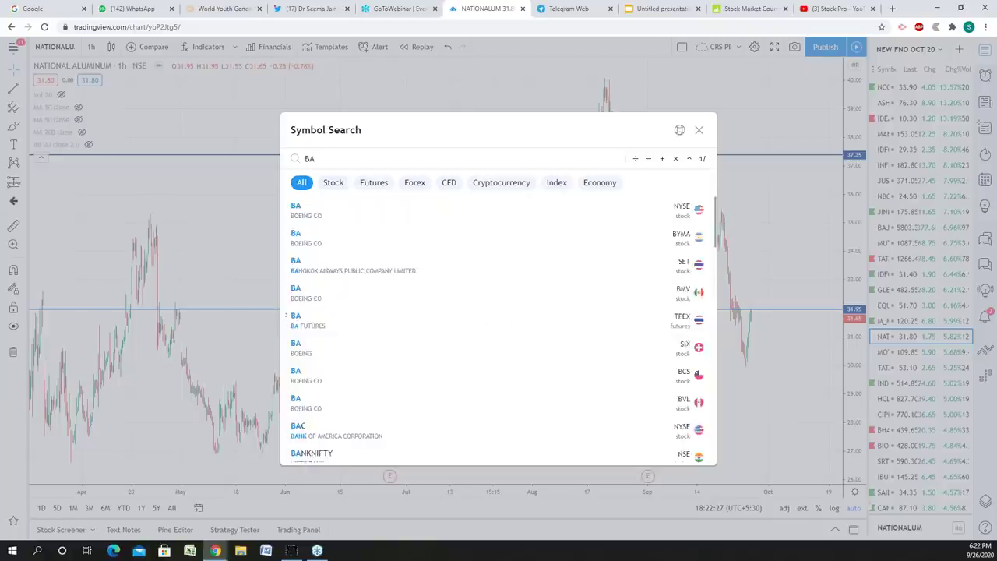
text(NKNIFT)
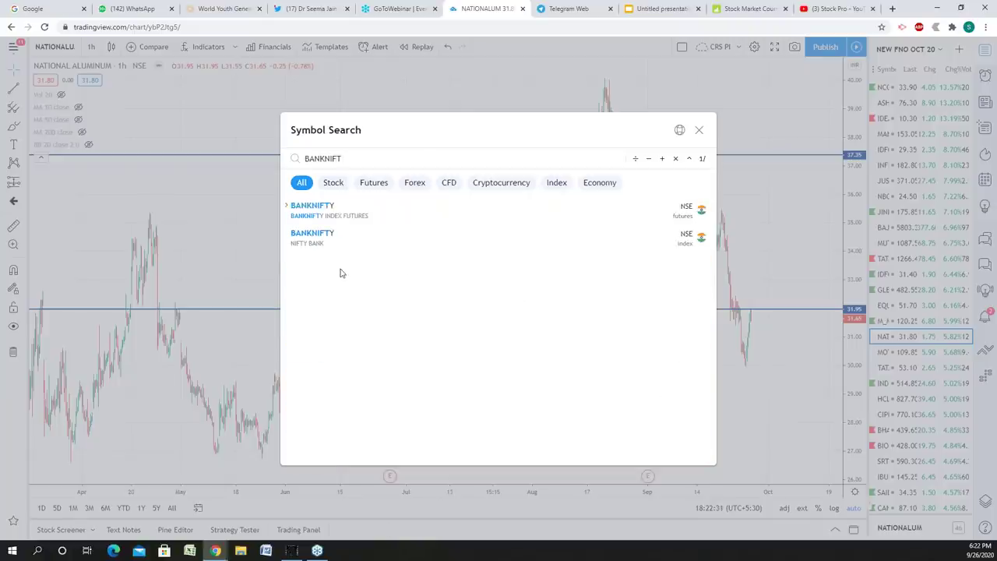
click(306, 243)
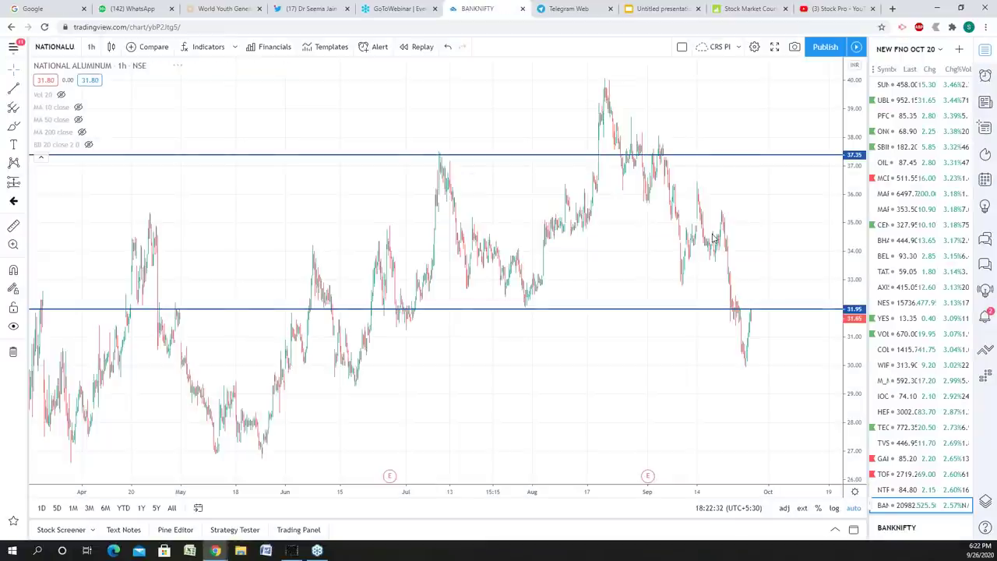
scroll(678, 303, up, 5)
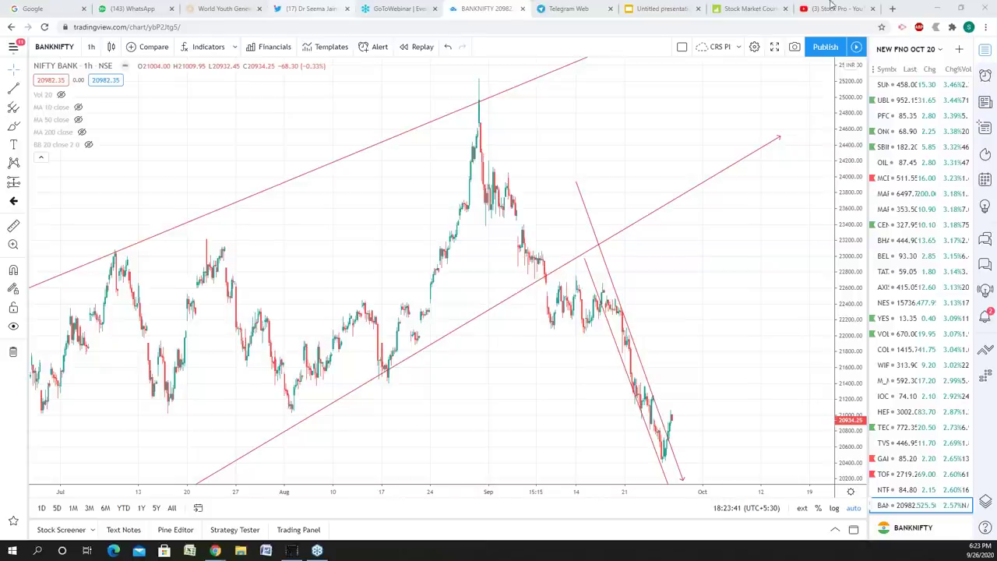
- Switch to the Google Slides presentation and show the THANK YOU slide with the contact details
click(659, 9)
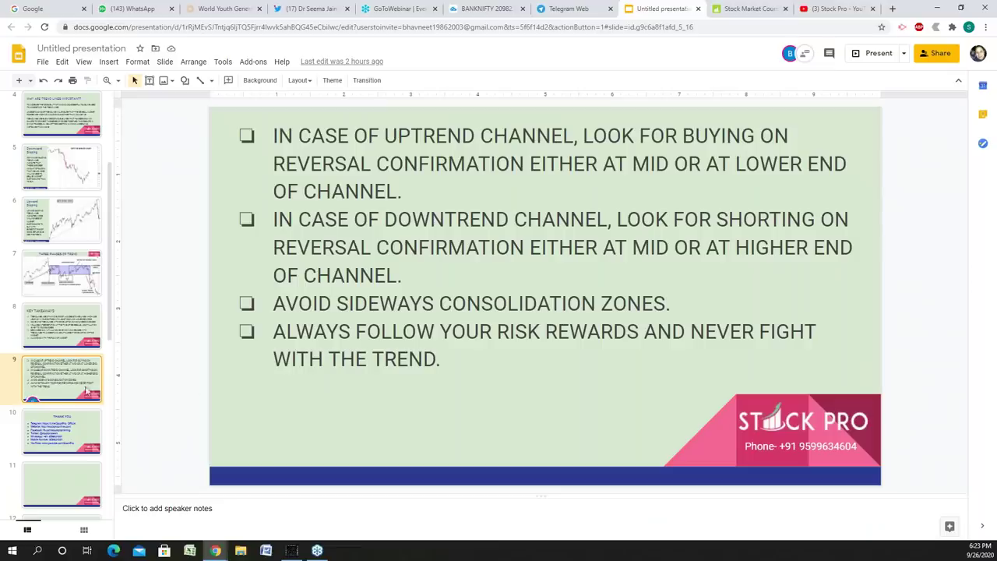
click(66, 436)
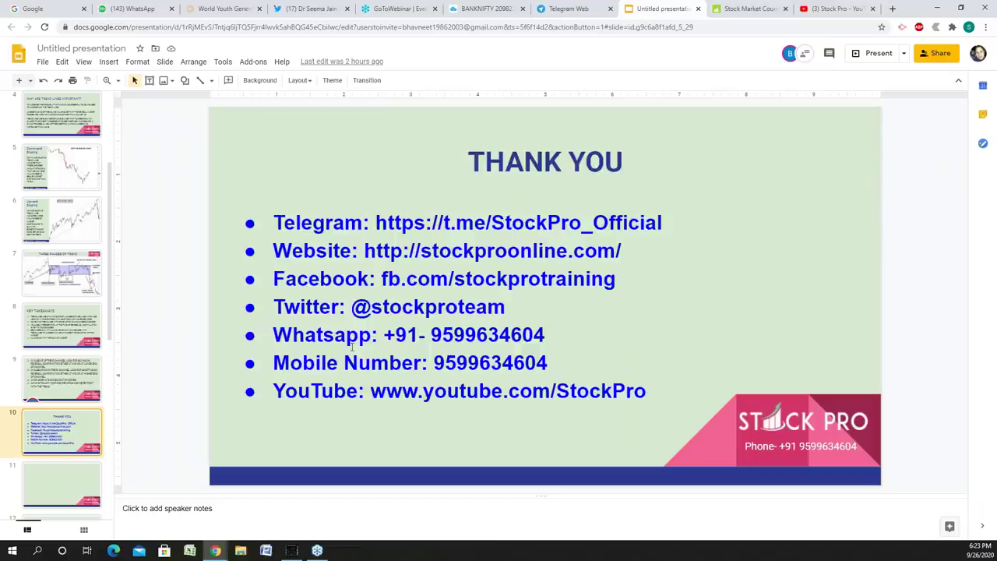
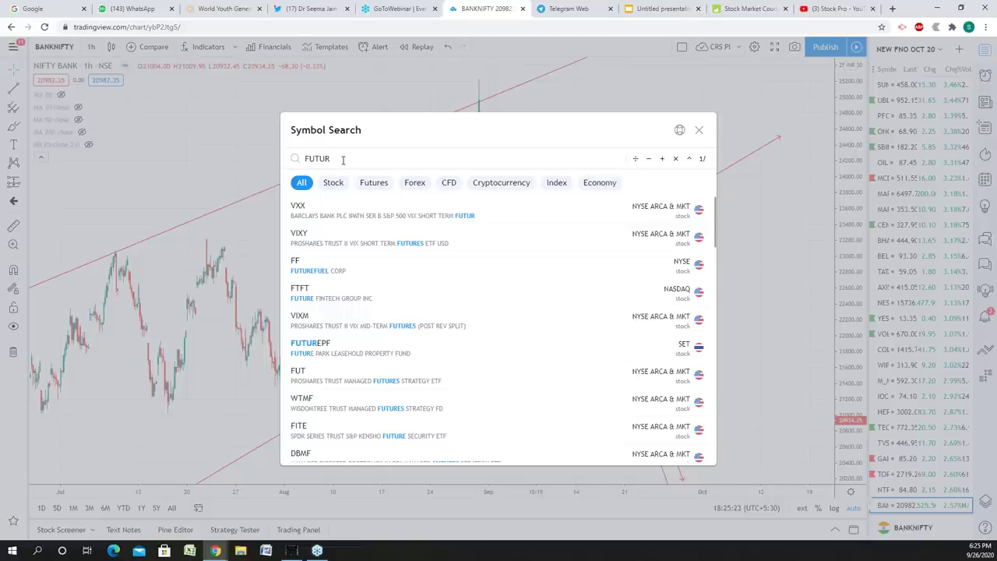
- Search symbols for FUTURE and load the NSE FCONSUMER (Future Consumer Ltd) chart, showing it from June to September
text(E)
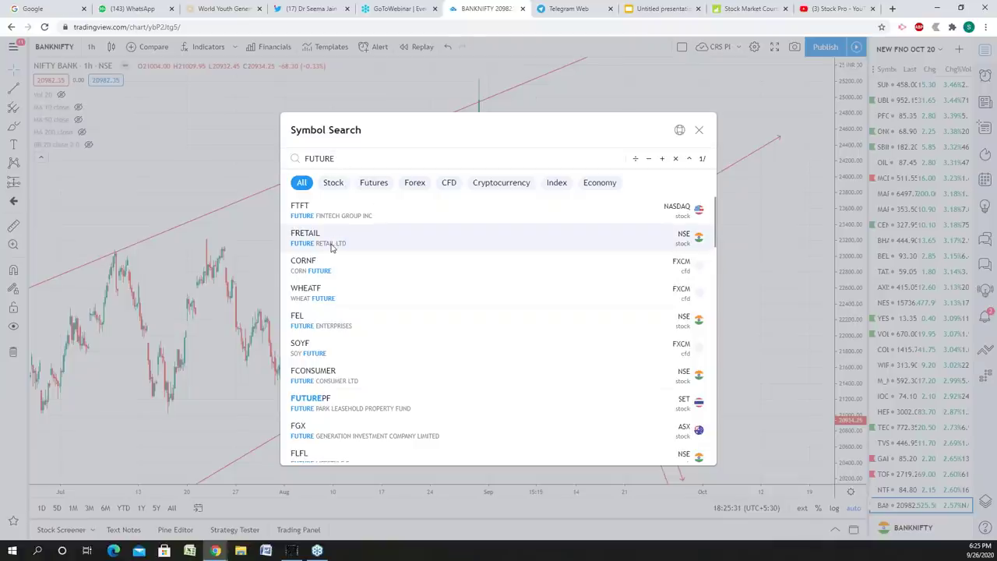
click(316, 381)
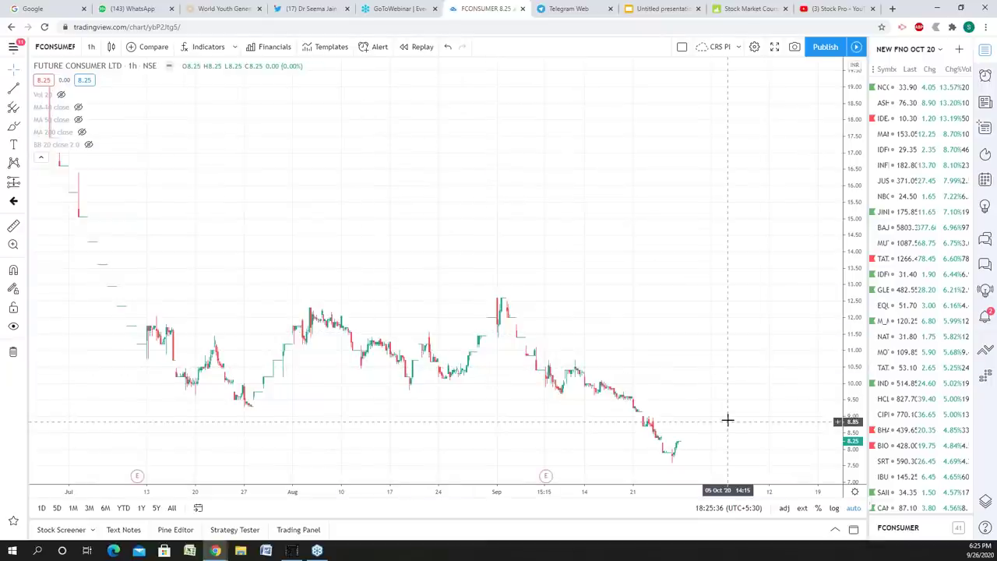
scroll(725, 418, up, 5)
scroll(534, 291, down, 4)
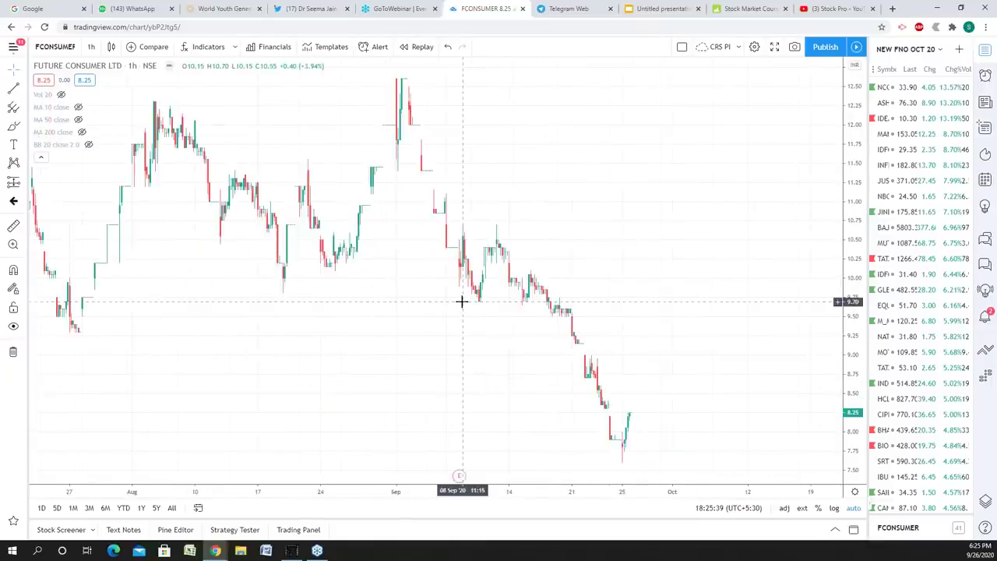
scroll(494, 292, down, 2)
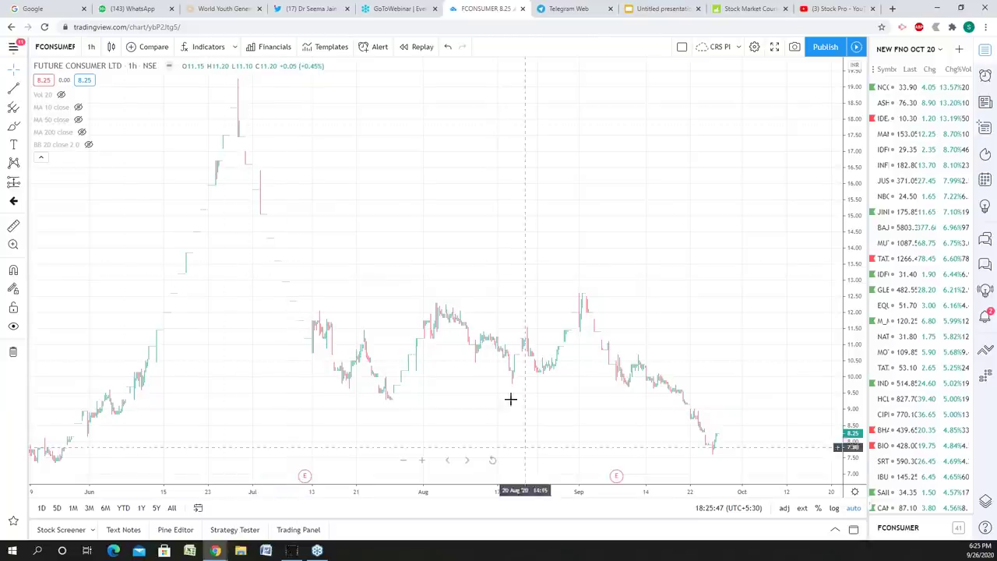
- Search symbols for NSE:FUTURE and load the FRETAIL (Future Retail Ltd) chart, focusing on the August to September price action
click(55, 48)
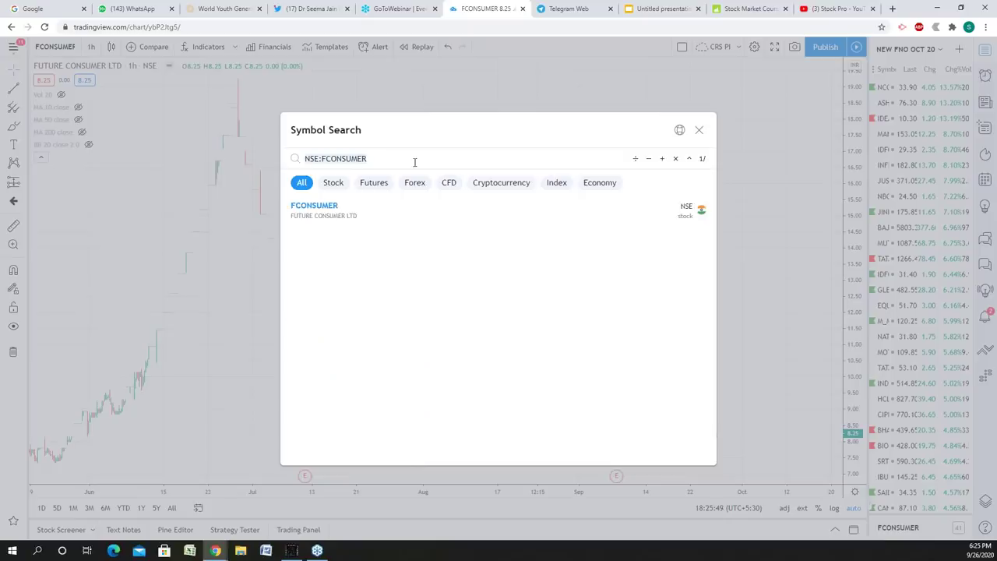
key(BackSpace)
key(BackSpace)
key(BackSpace)
key(BackSpace)
key(BackSpace)
key(BackSpace)
key(BackSpace)
key(BackSpace)
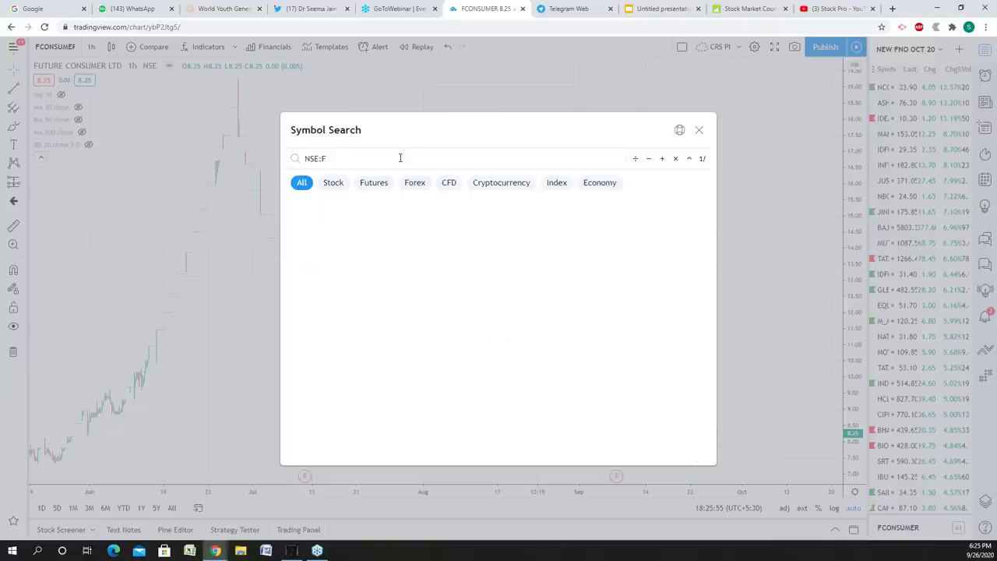
text(UTU)
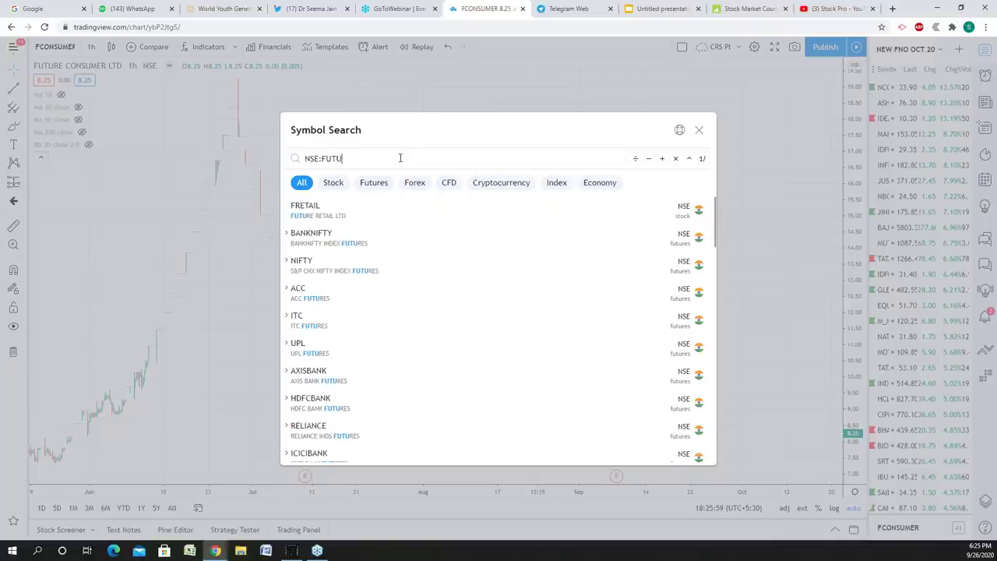
text(RE)
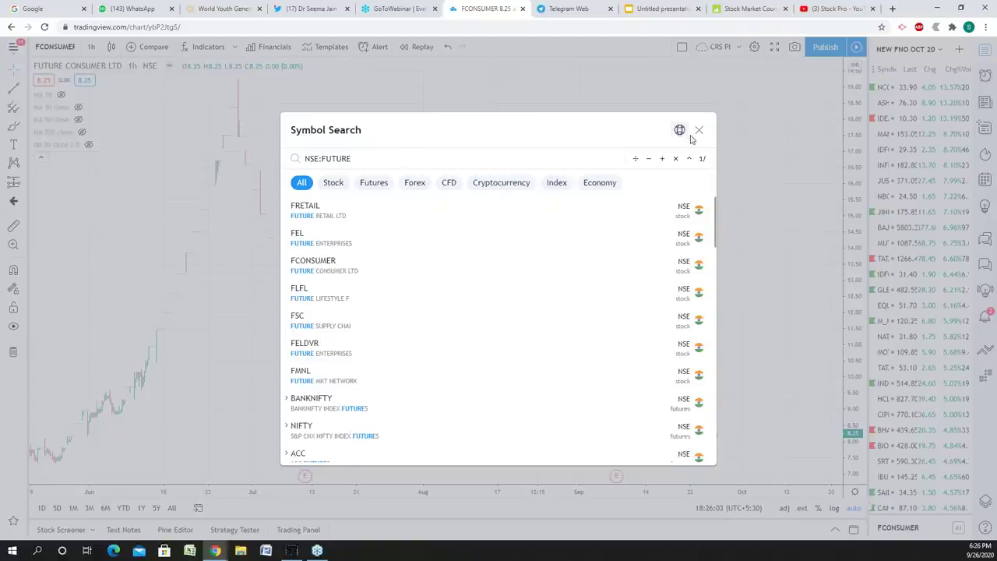
click(405, 221)
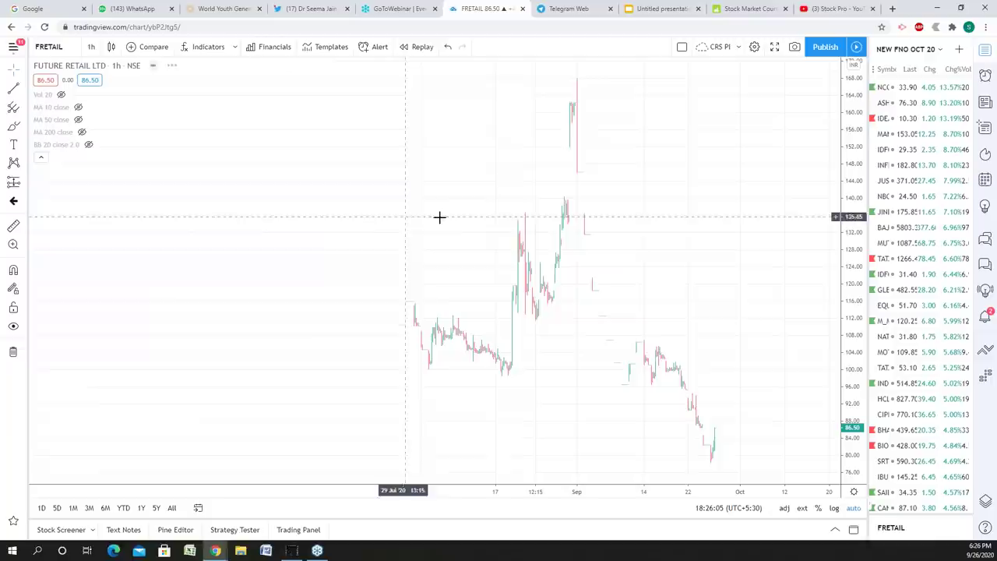
scroll(679, 307, up, 2)
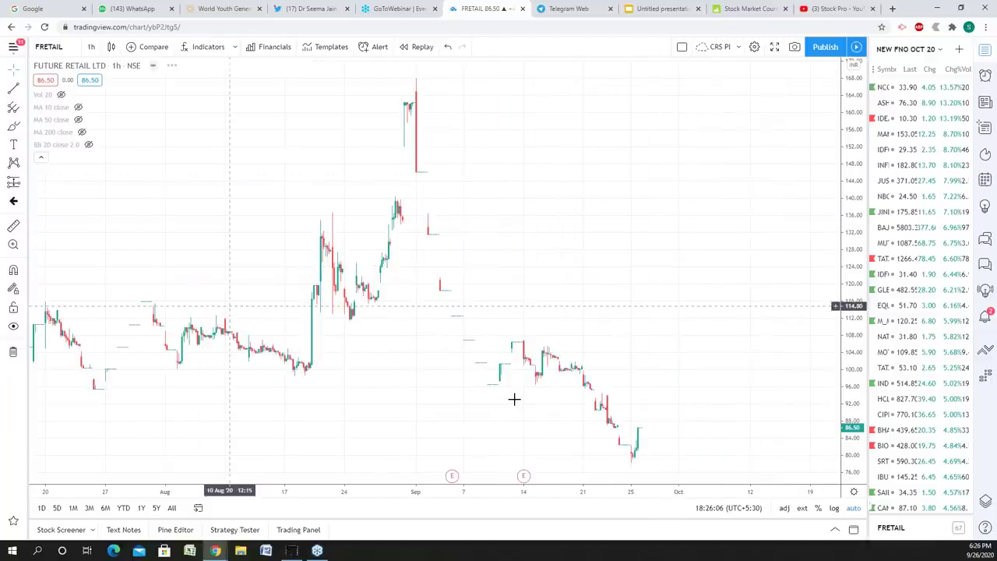
scroll(664, 292, up, 2)
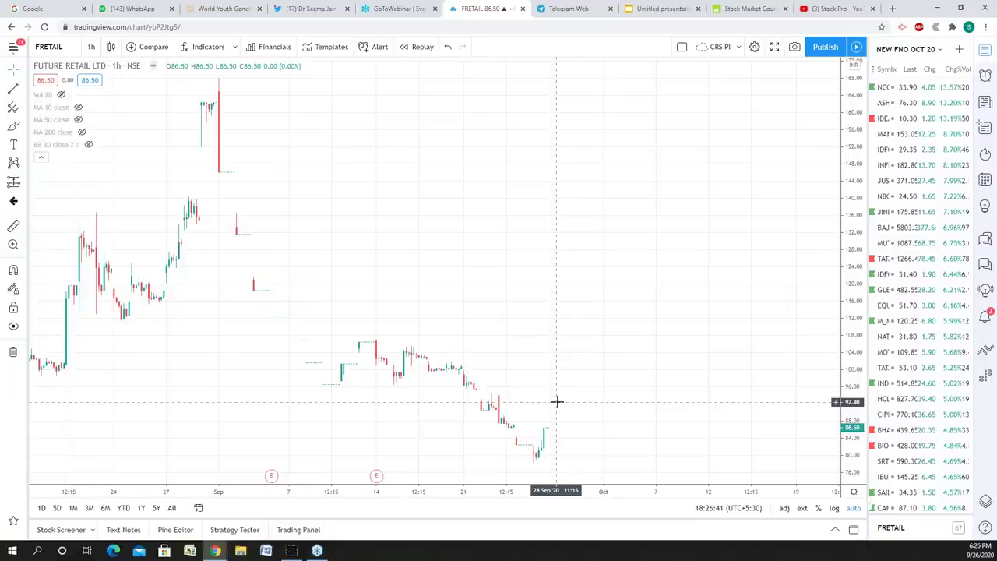
- Switch to the Stock Pro YouTube channel and browse its uploaded videos down to those from a year ago
click(834, 11)
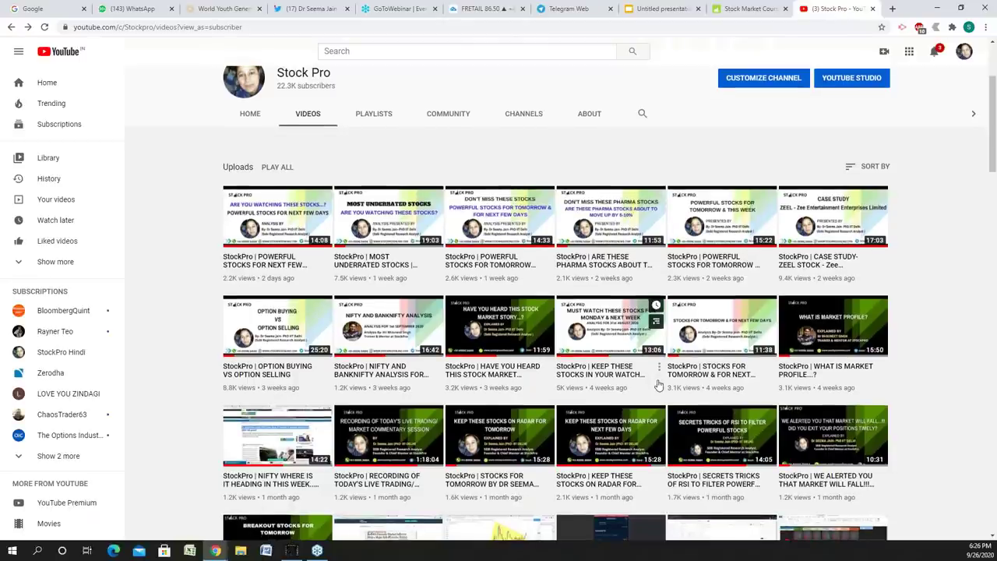
scroll(658, 384, down, 10)
scroll(658, 385, down, 5)
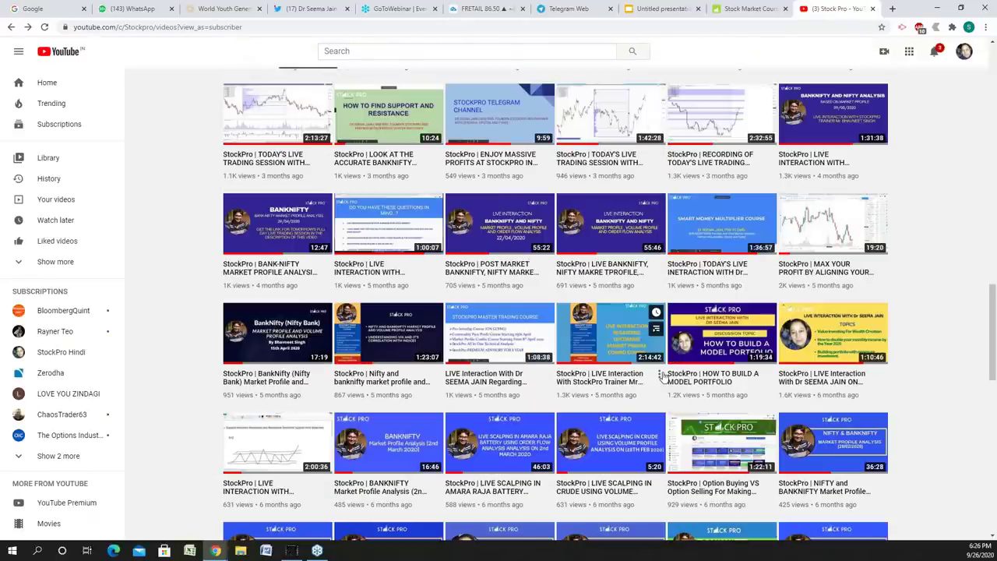
scroll(658, 385, down, 4)
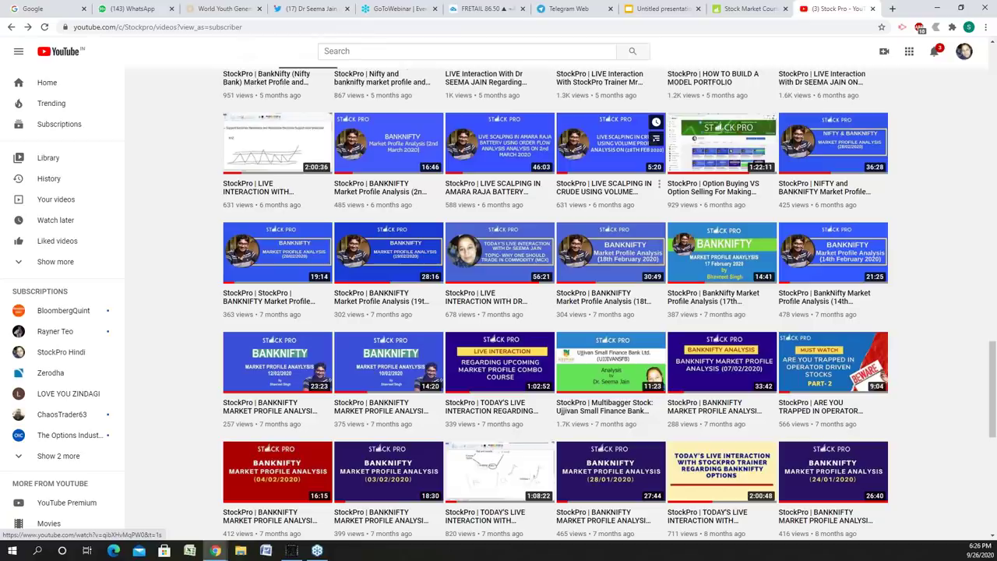
scroll(598, 418, down, 8)
scroll(598, 418, down, 5)
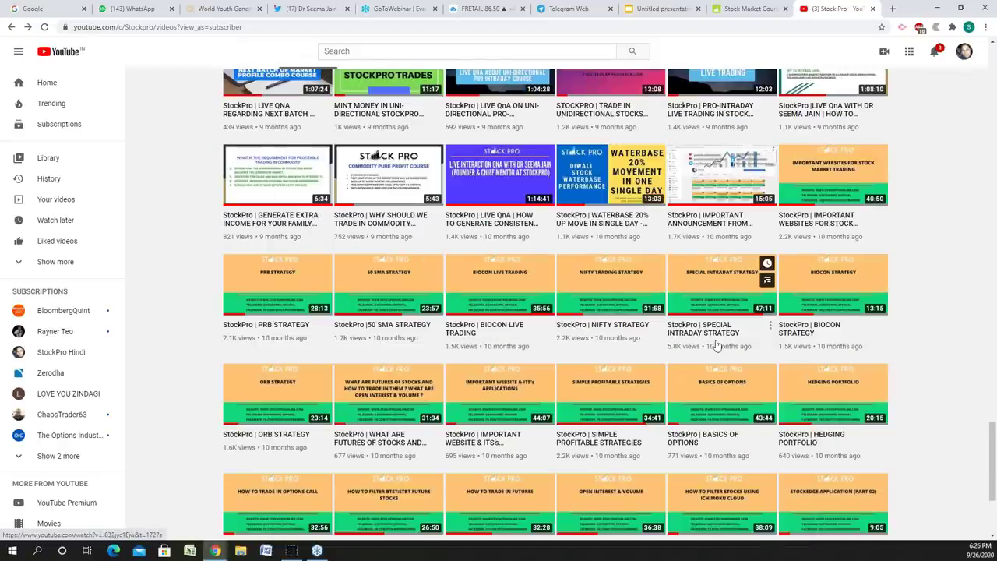
scroll(598, 417, down, 8)
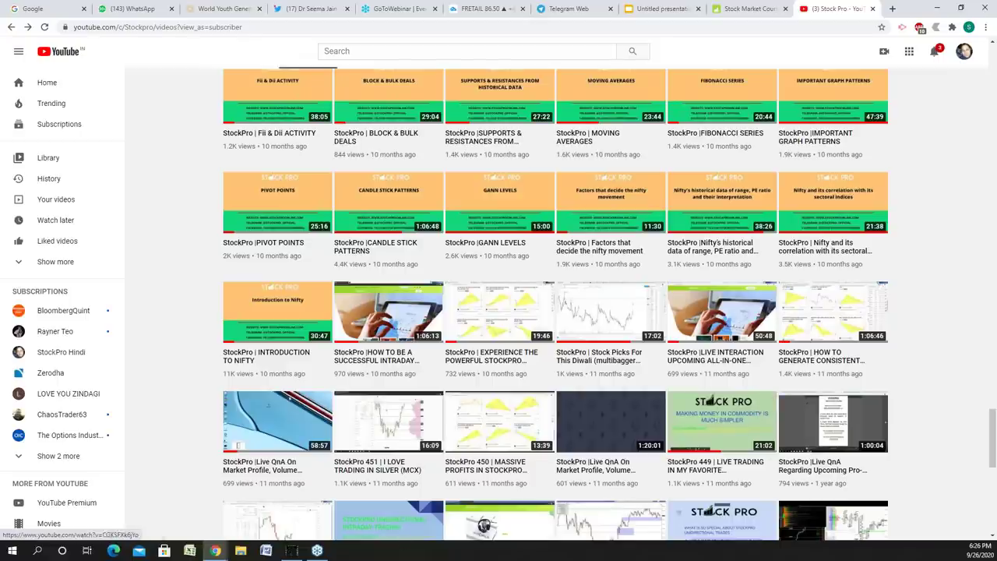
scroll(670, 373, down, 3)
scroll(678, 350, down, 3)
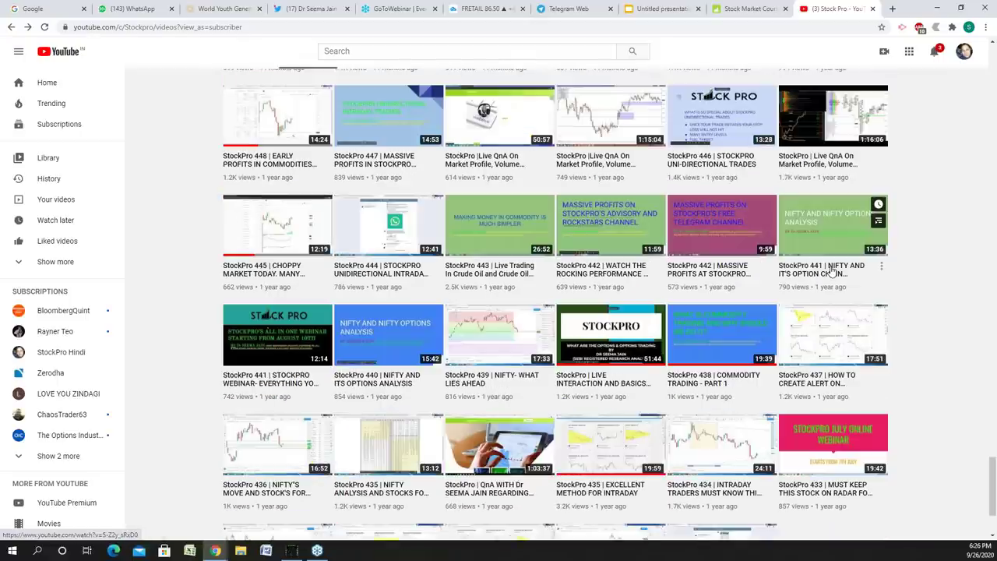
scroll(678, 351, down, 2)
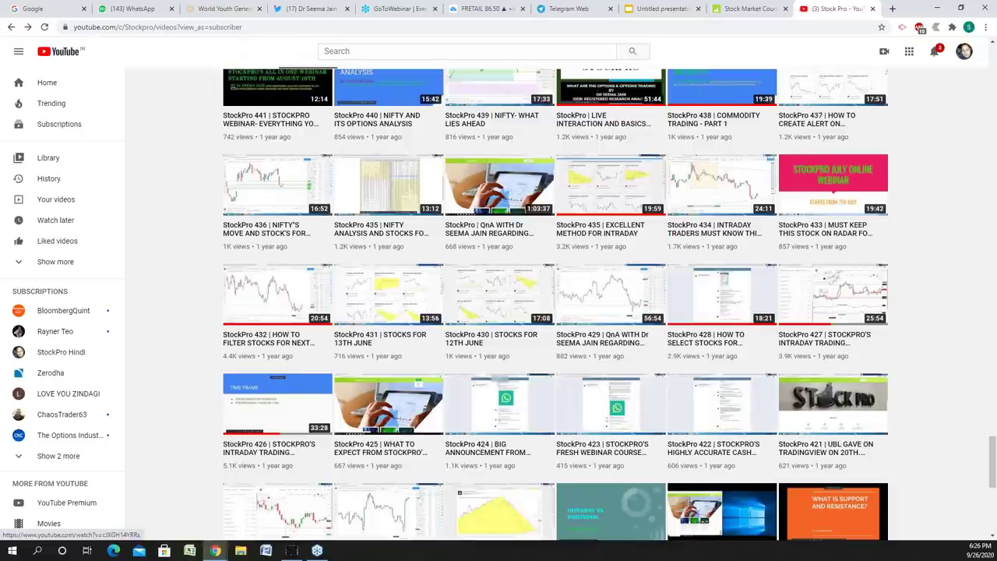
scroll(767, 310, down, 2)
scroll(766, 309, down, 4)
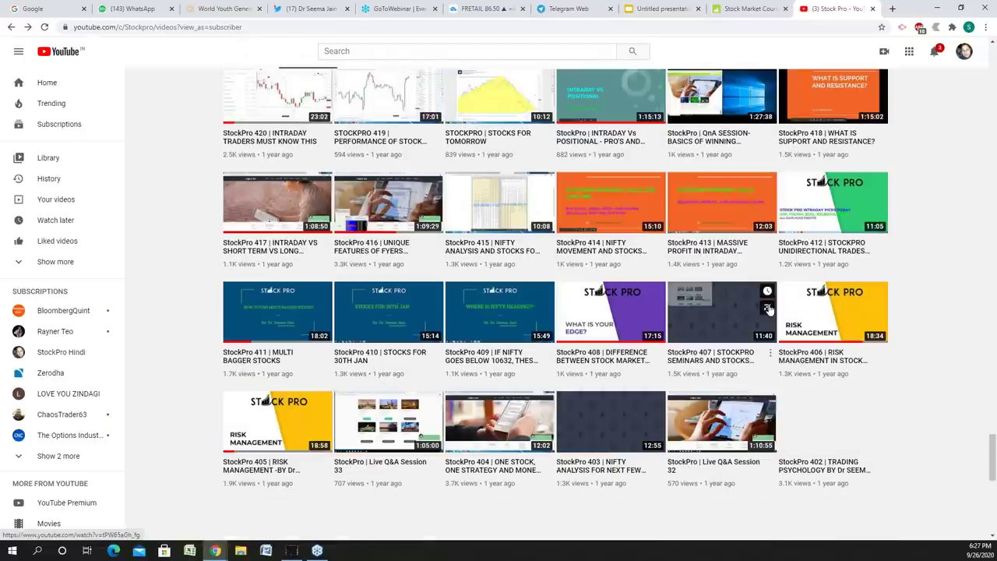
scroll(724, 373, down, 3)
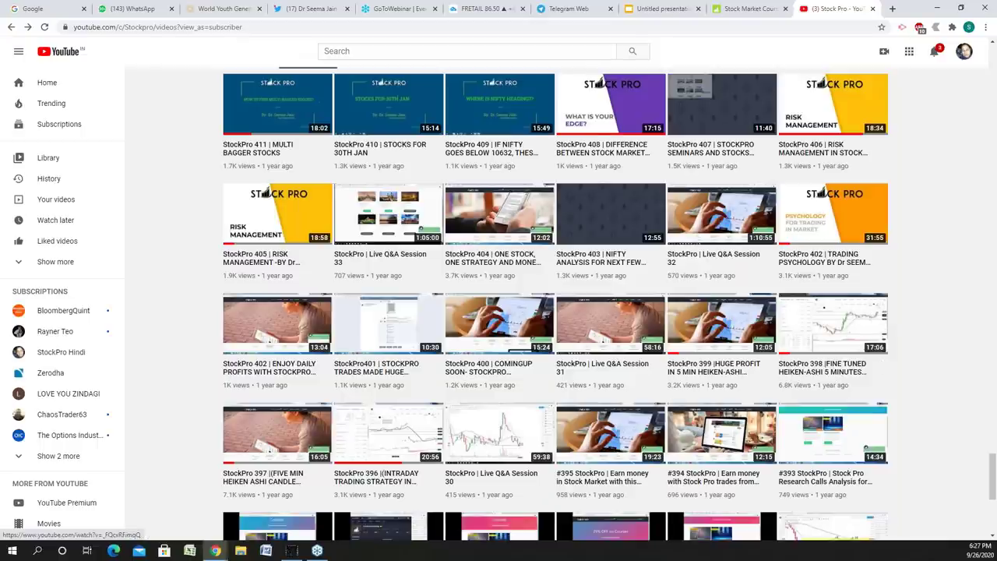
scroll(274, 279, down, 3)
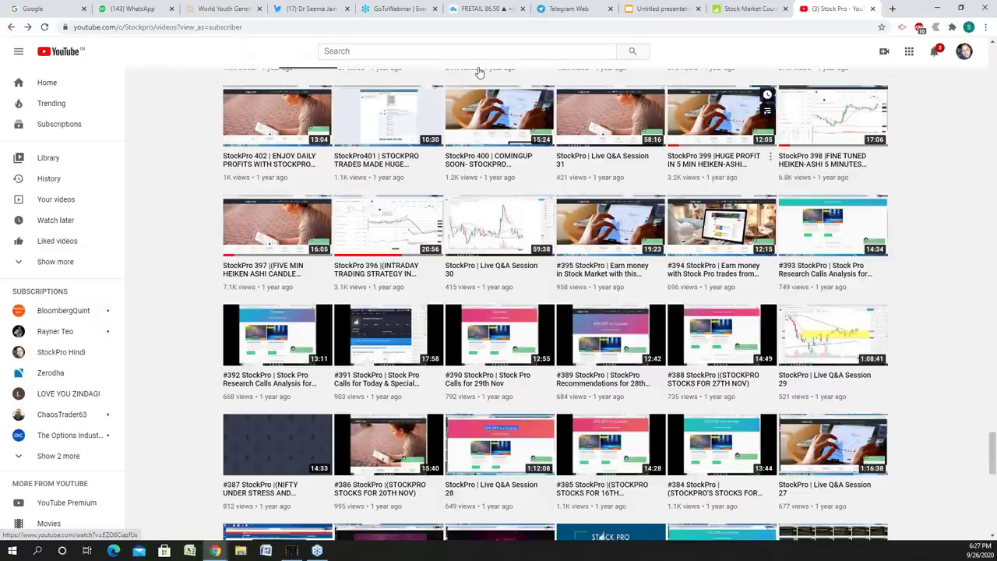
- Return to TradingView, load the NSE CANBK (Canara Bank) stock chart, and set its interval to daily
click(484, 8)
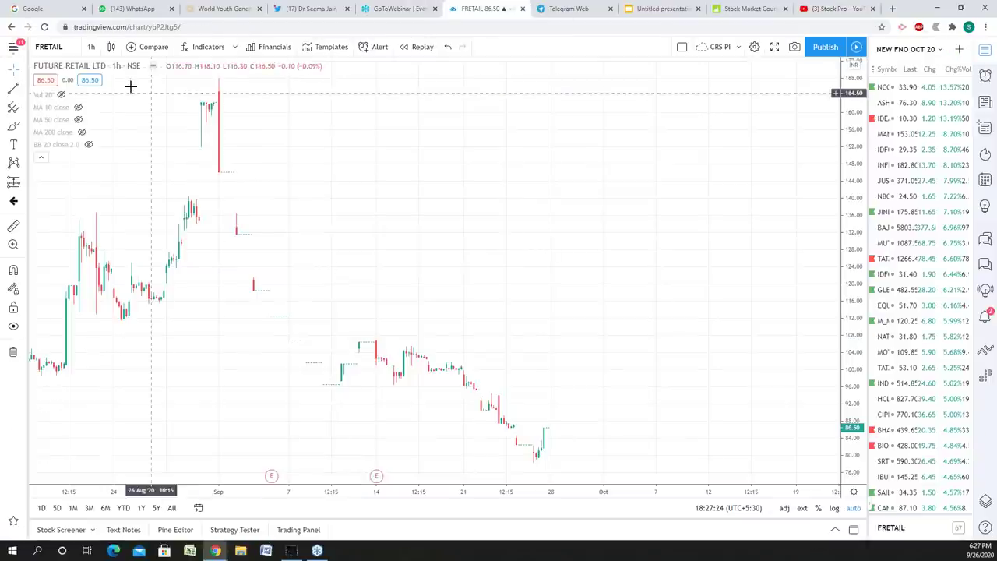
click(48, 47)
text(CA)
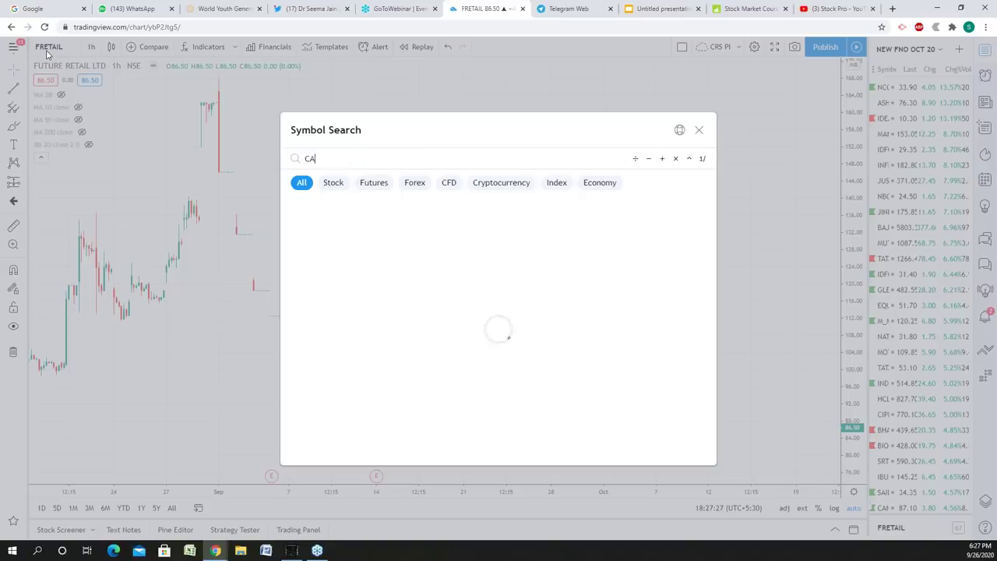
text(NB)
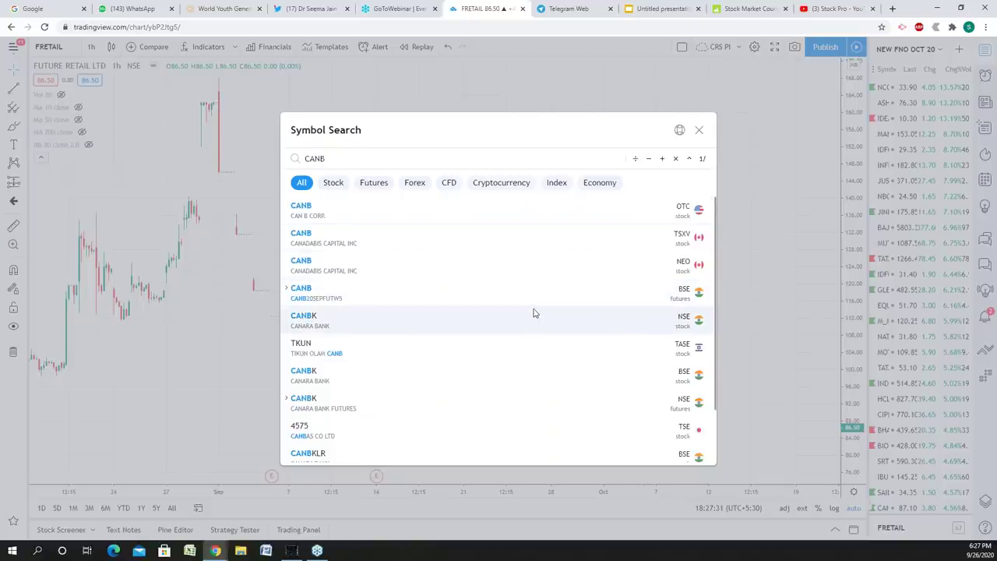
click(533, 319)
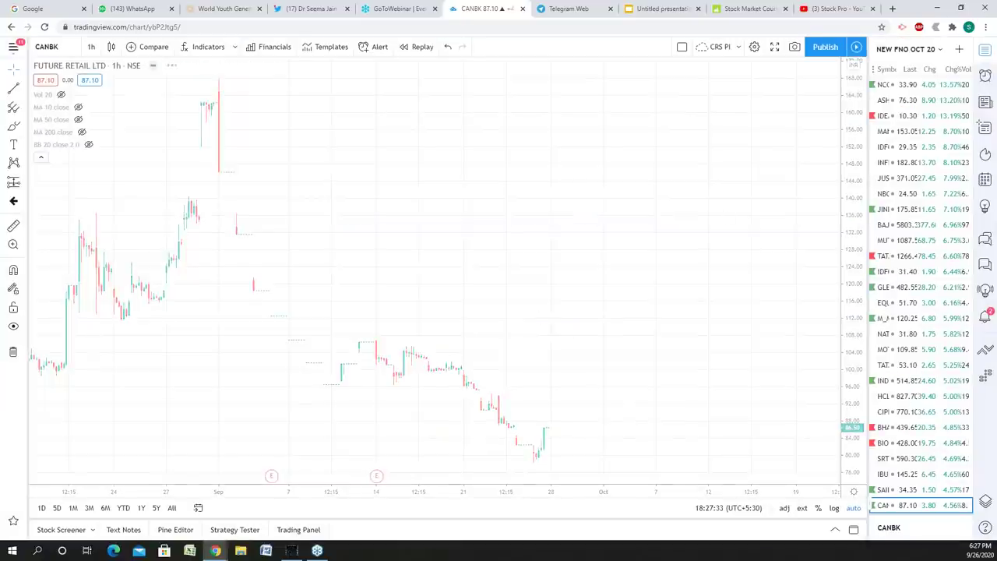
scroll(745, 257, down, 5)
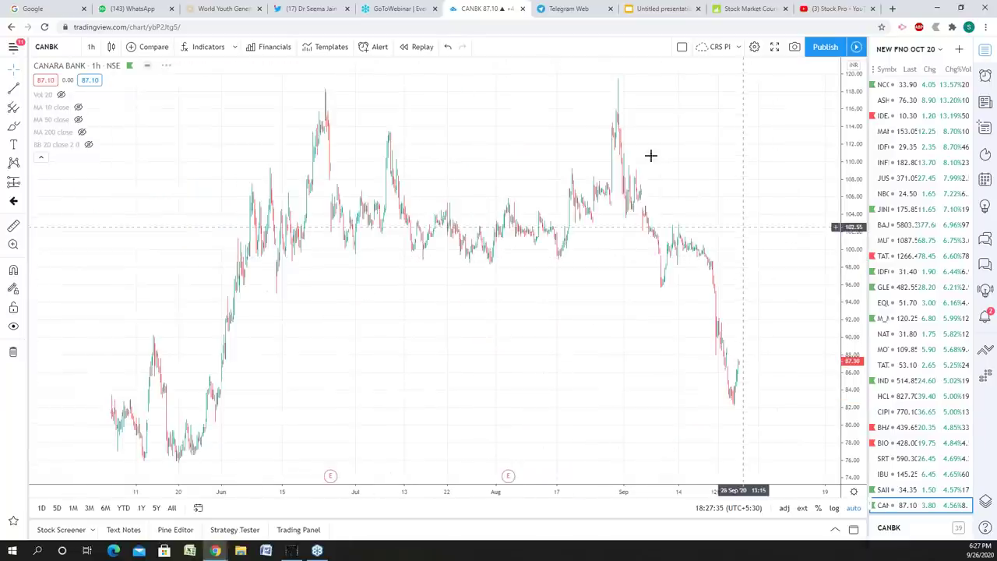
scroll(543, 140, up, 3)
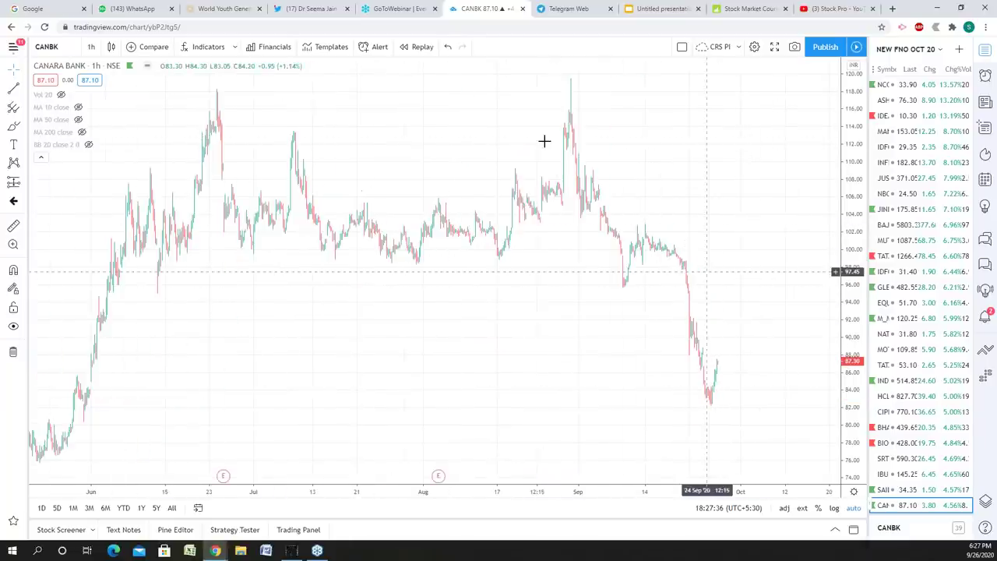
scroll(681, 367, up, 2)
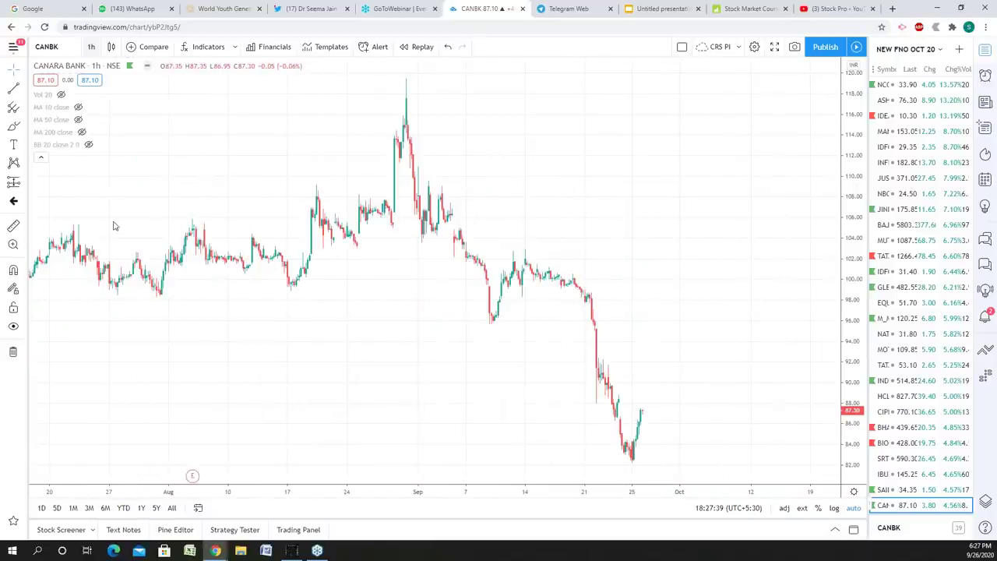
click(91, 46)
click(142, 392)
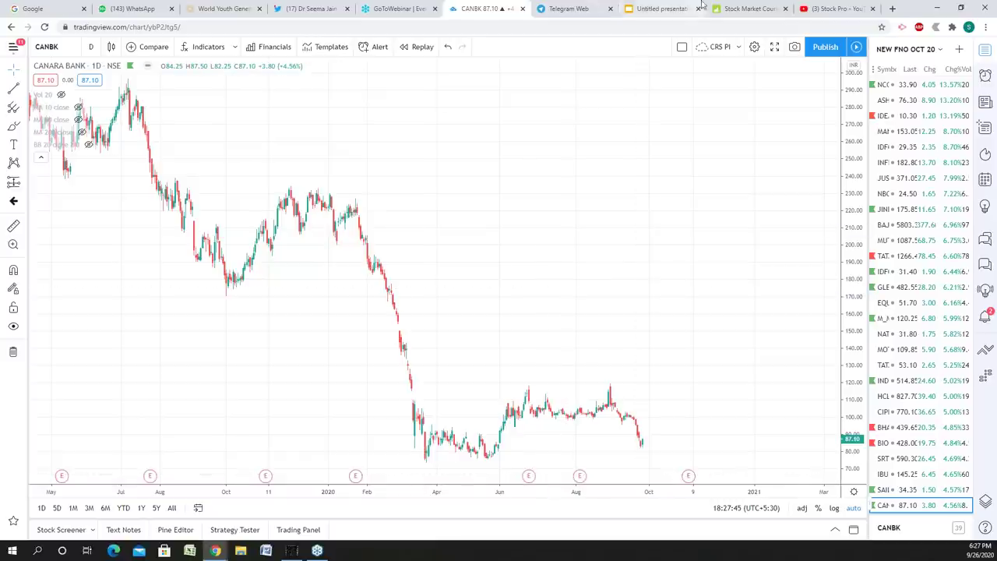
- Show the YouTube channel again, and load the NSE IOC (Indian Oil Corp) stock chart in TradingView with a compressed price scale
click(857, 12)
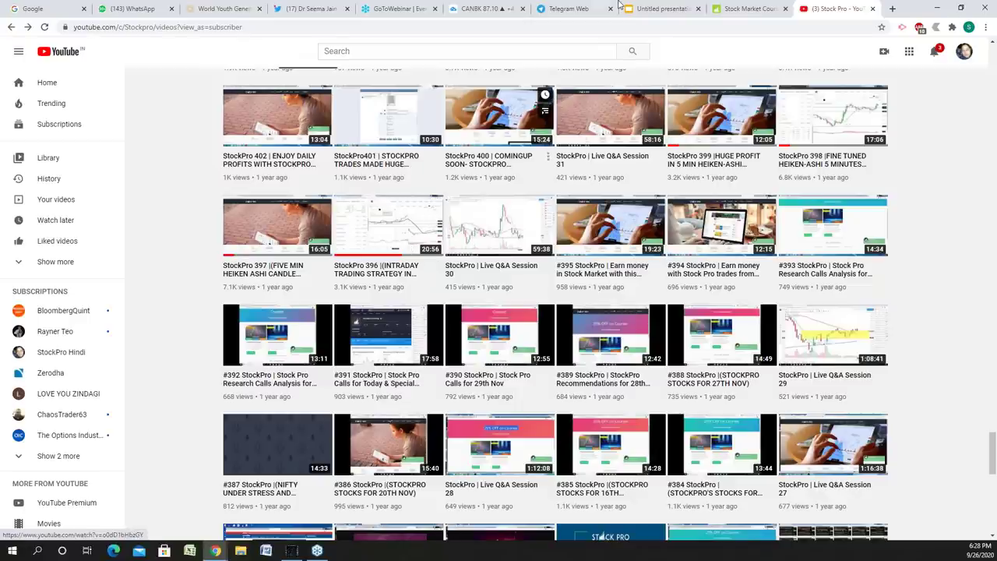
click(484, 8)
click(48, 47)
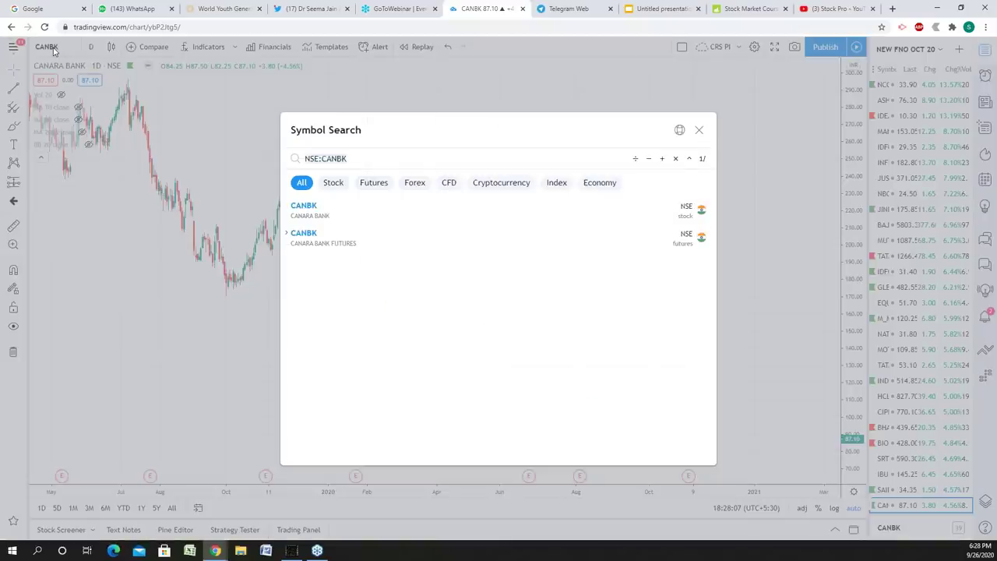
text(IOC)
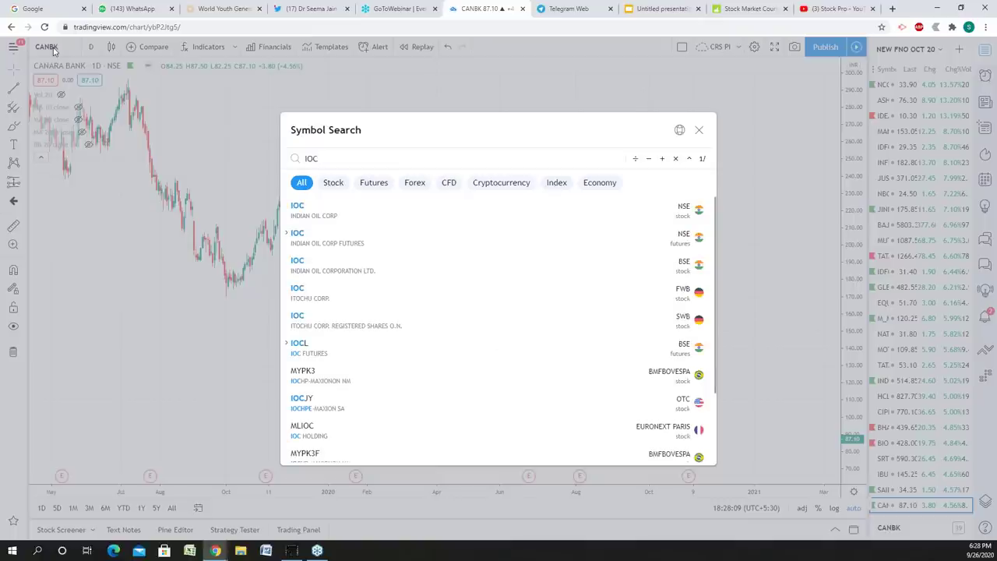
click(354, 210)
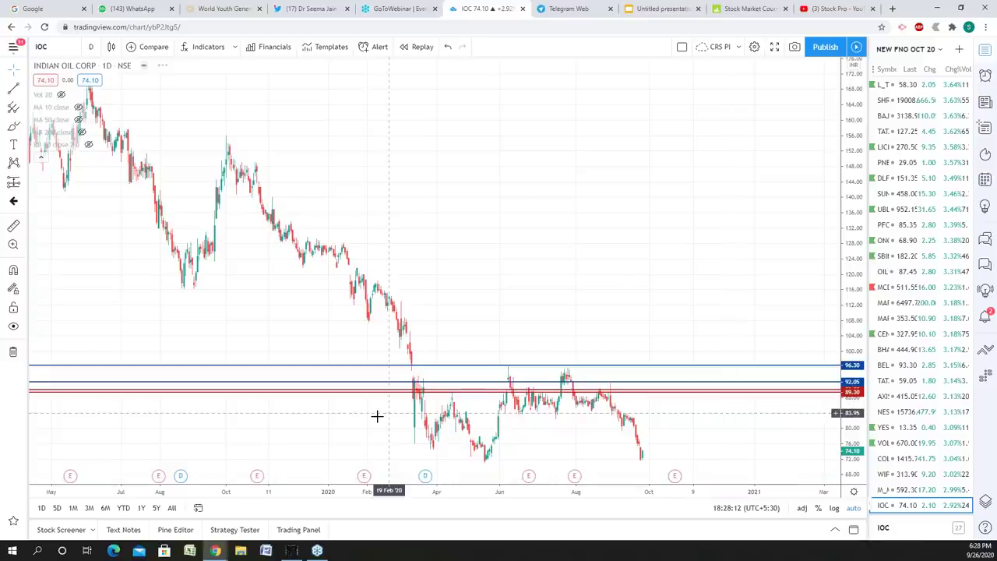
scroll(630, 420, down, 3)
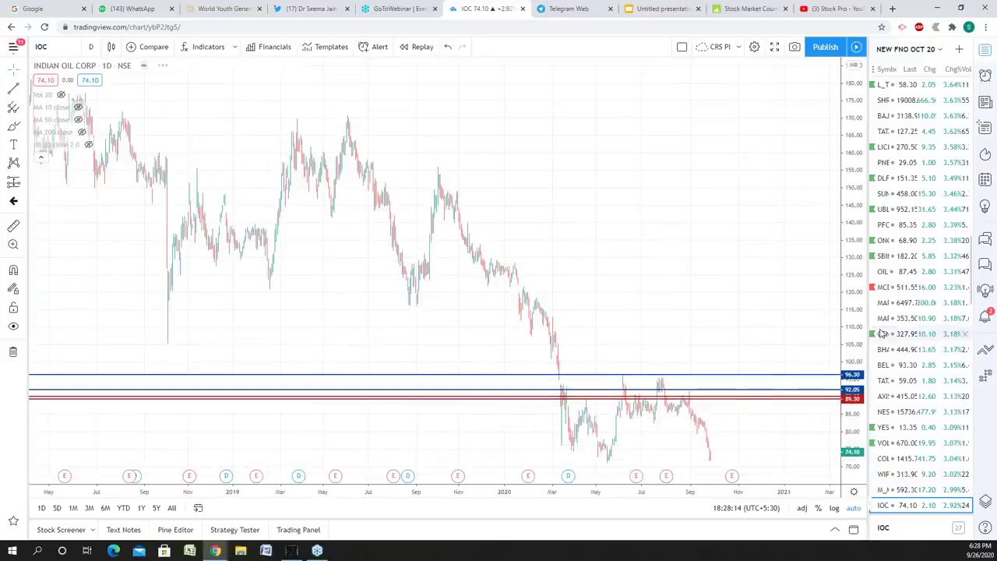
drag(860, 289, 772, 377)
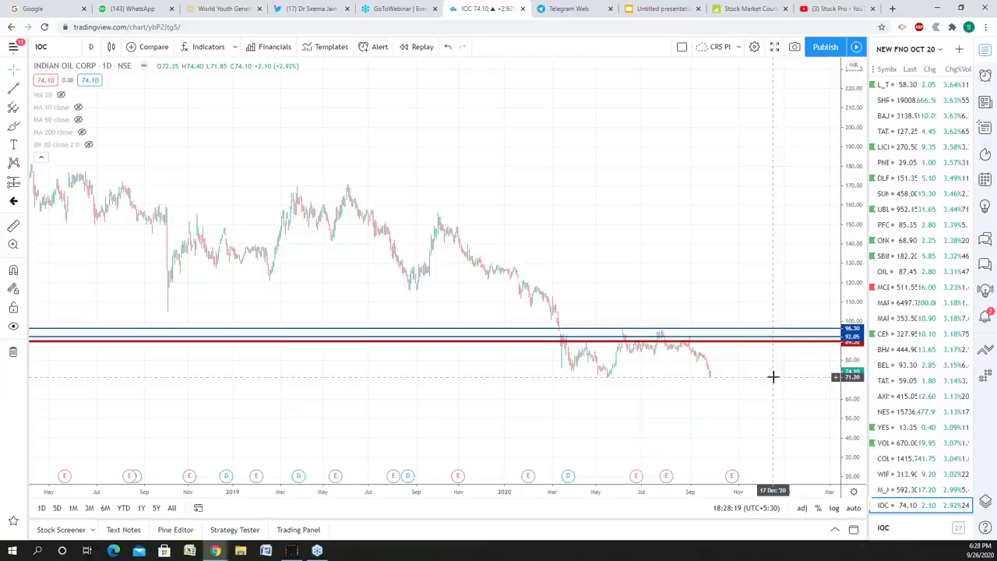
- Draw a horizontal line at 71.20 under the IOC chart's lows and compare it with the price history back to 2009
key(alt+h)
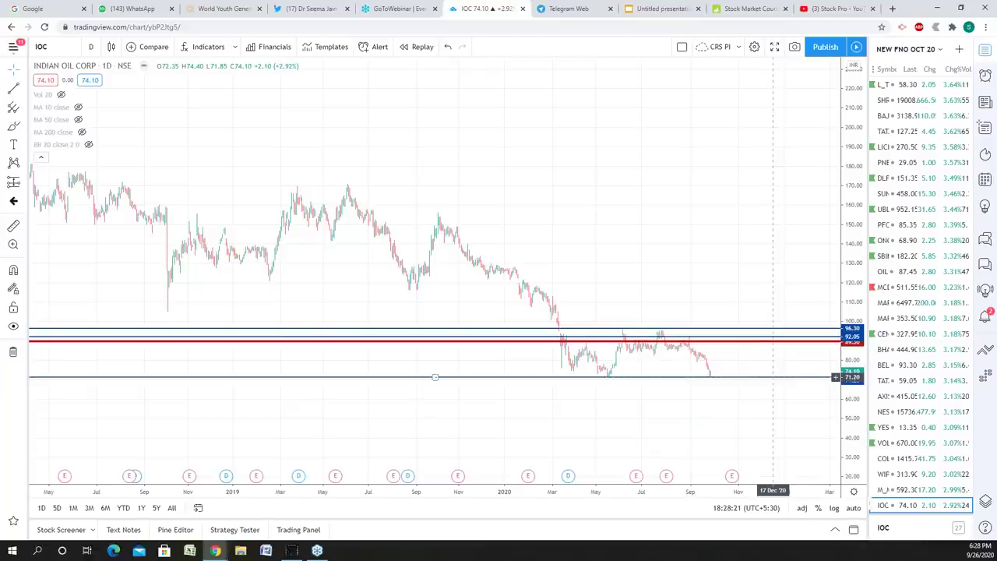
scroll(789, 234, up, 3)
drag(856, 233, 856, 144)
drag(749, 338, 752, 184)
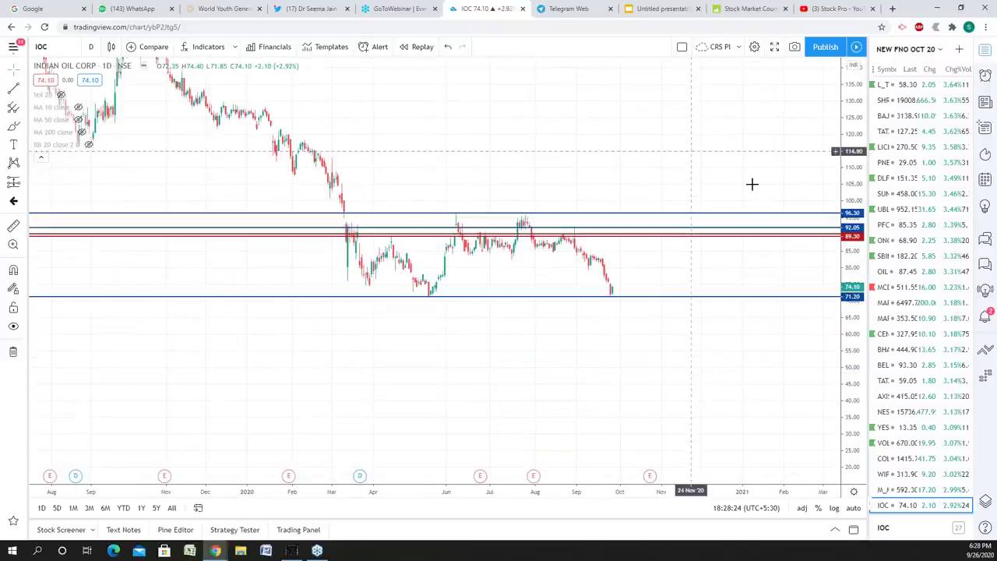
drag(854, 204, 854, 176)
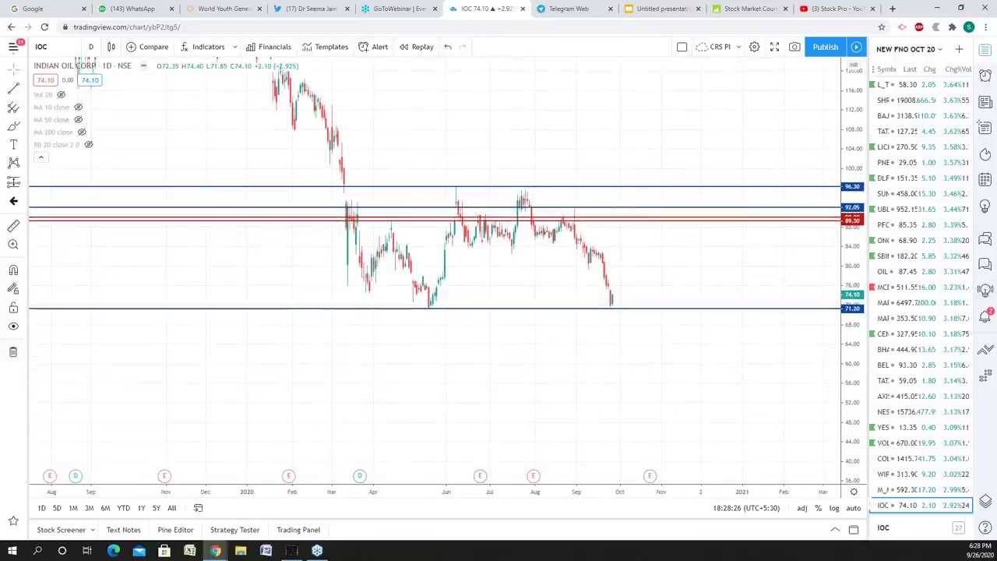
scroll(407, 297, down, 6)
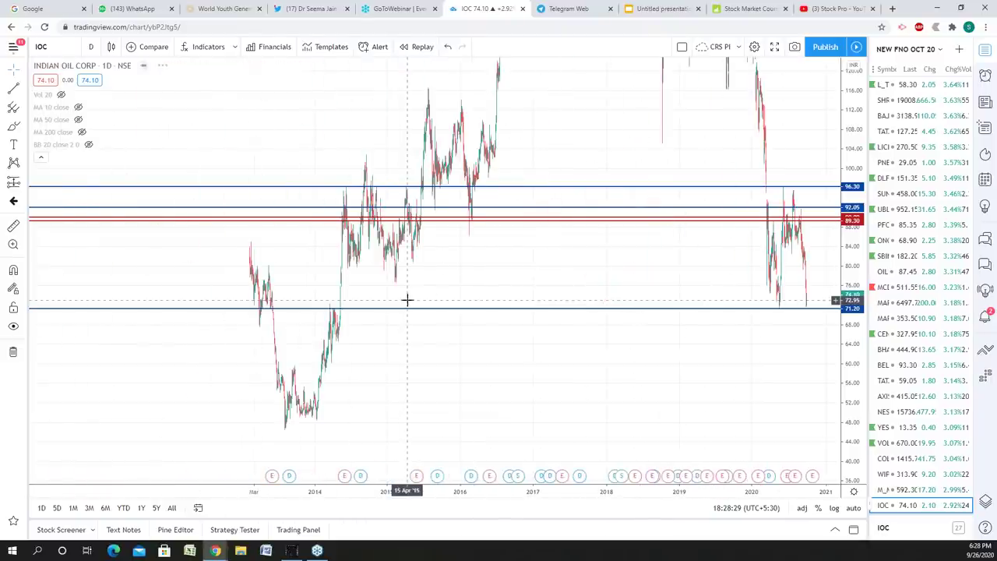
scroll(396, 419, down, 1)
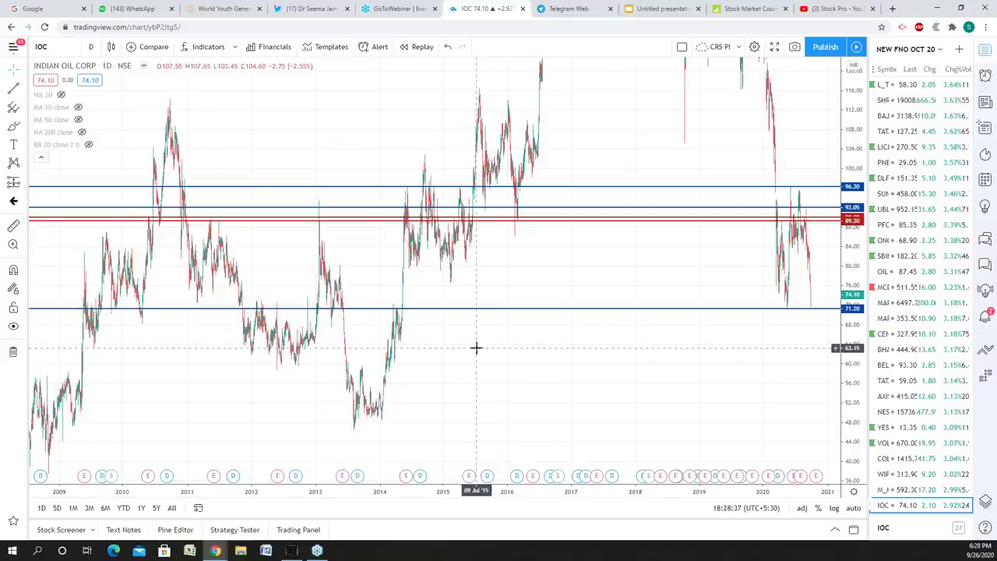
scroll(476, 347, up, 10)
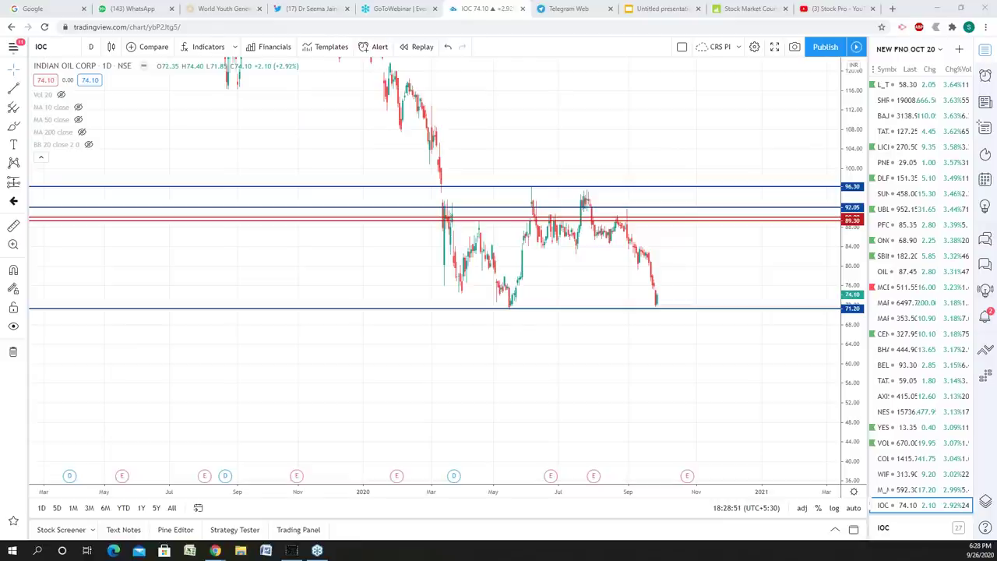
- Load the NSE DIVISLAB (Divis Laboratorie) stock chart and show its price action from mid-2019 onward
click(53, 47)
text(D)
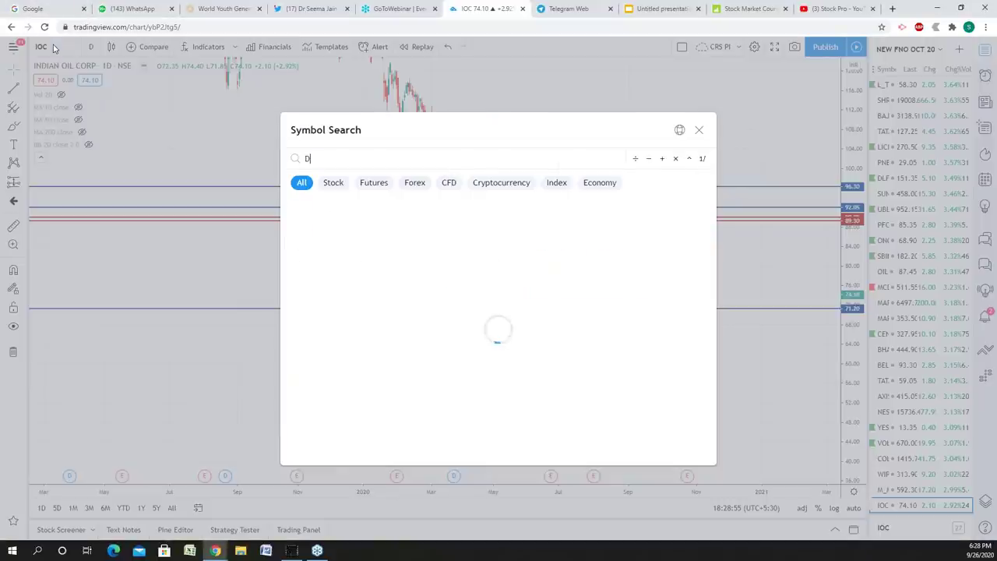
text(IVIS)
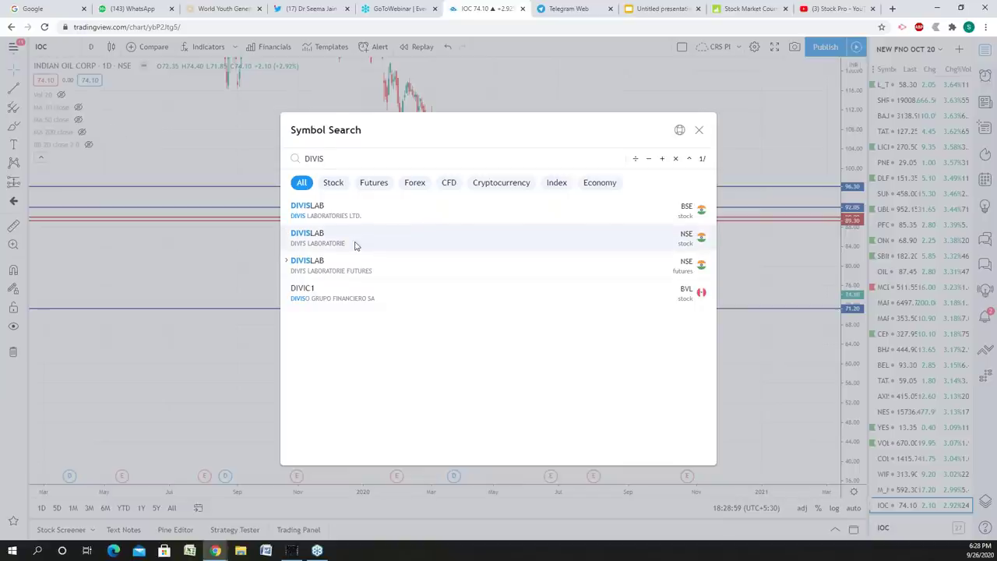
click(354, 247)
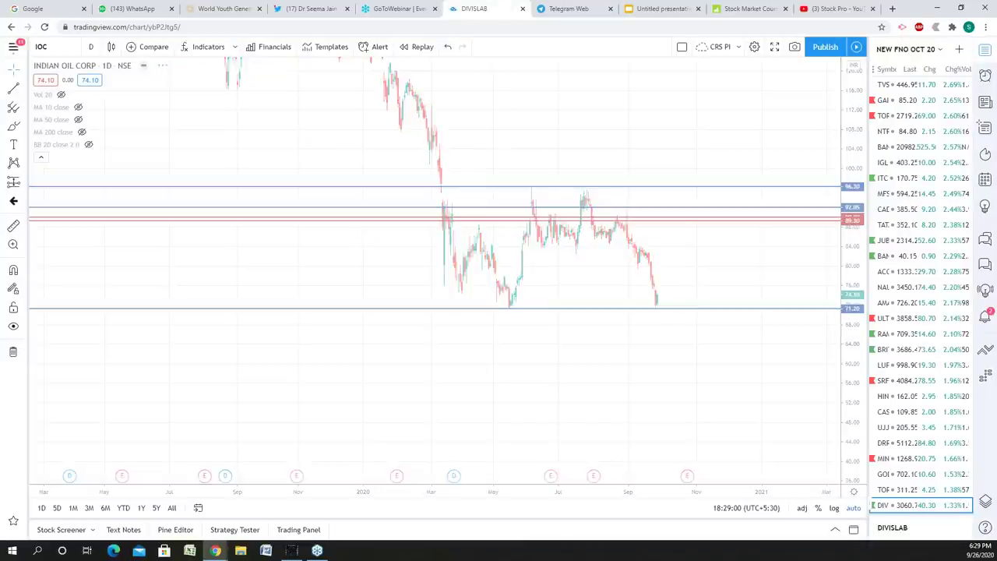
scroll(664, 221, up, 3)
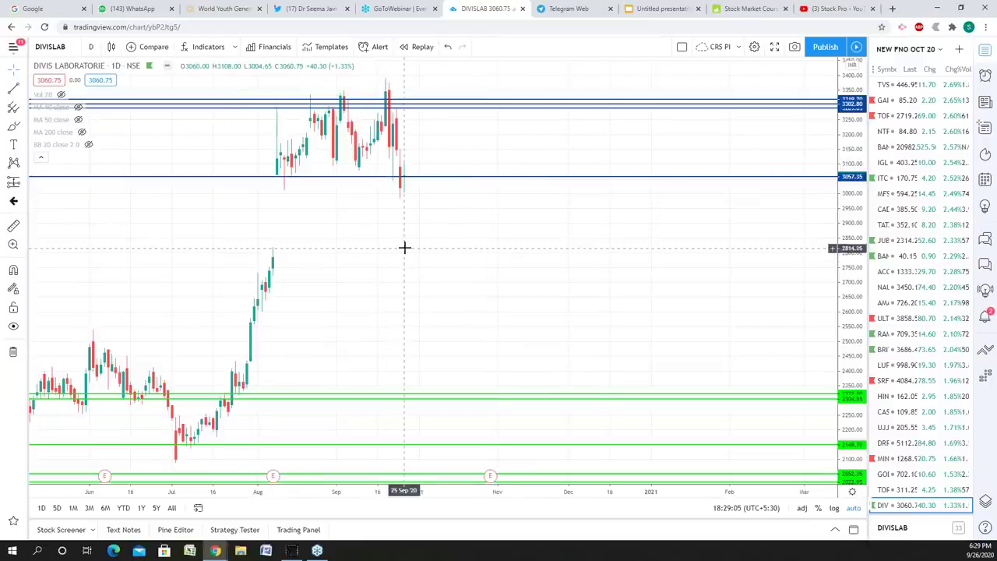
scroll(405, 247, down, 4)
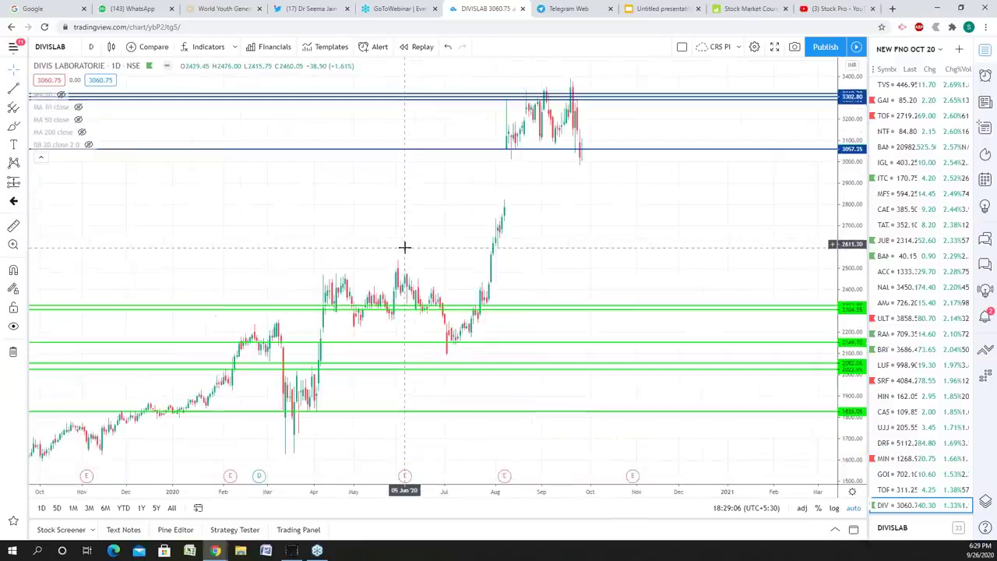
scroll(512, 187, down, 2)
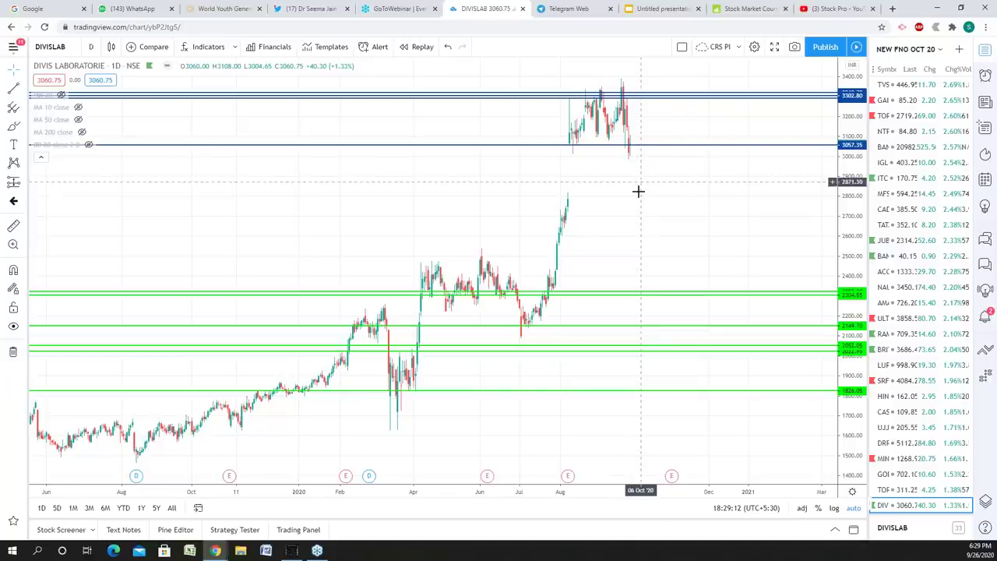
- Move the uppermost green level to the August gap's lower edge at about 2820, and the lowest blue level to 3015.70
click(573, 290)
drag(433, 290, 434, 192)
drag(663, 143, 659, 156)
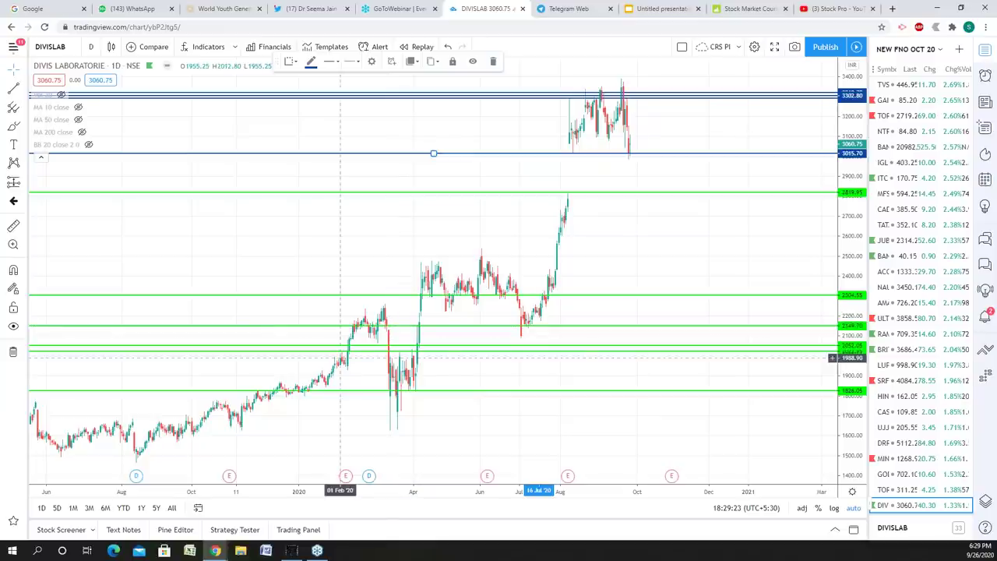
- Load the NSE SATIA (Satia Industries Ltd) stock chart, focusing on the price action of 2020
click(49, 47)
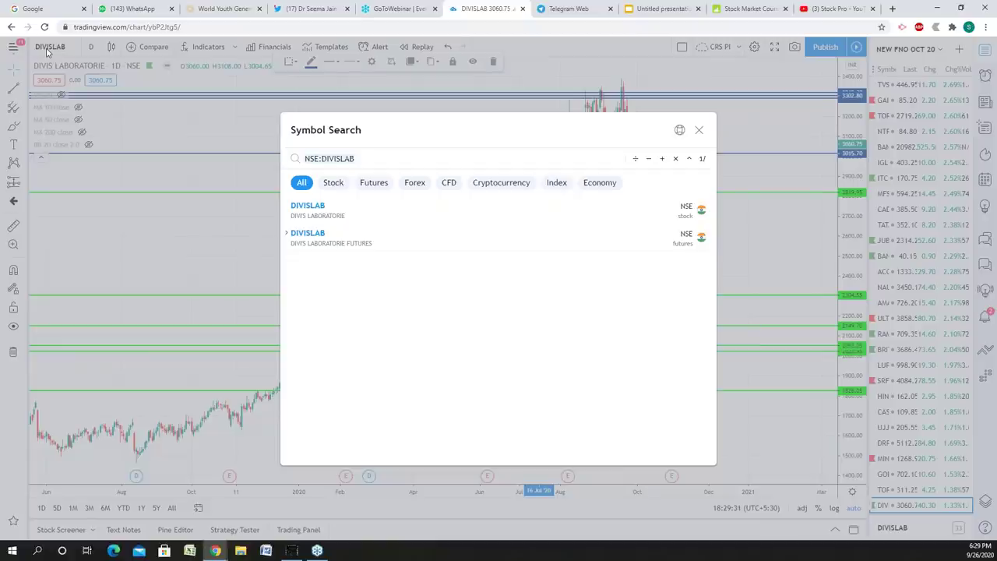
text(SATIA)
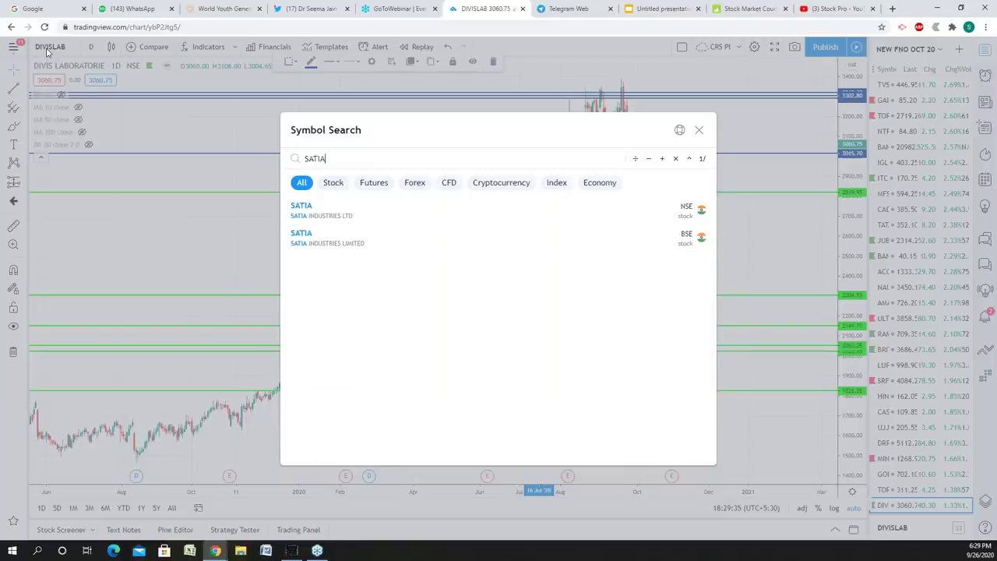
click(369, 215)
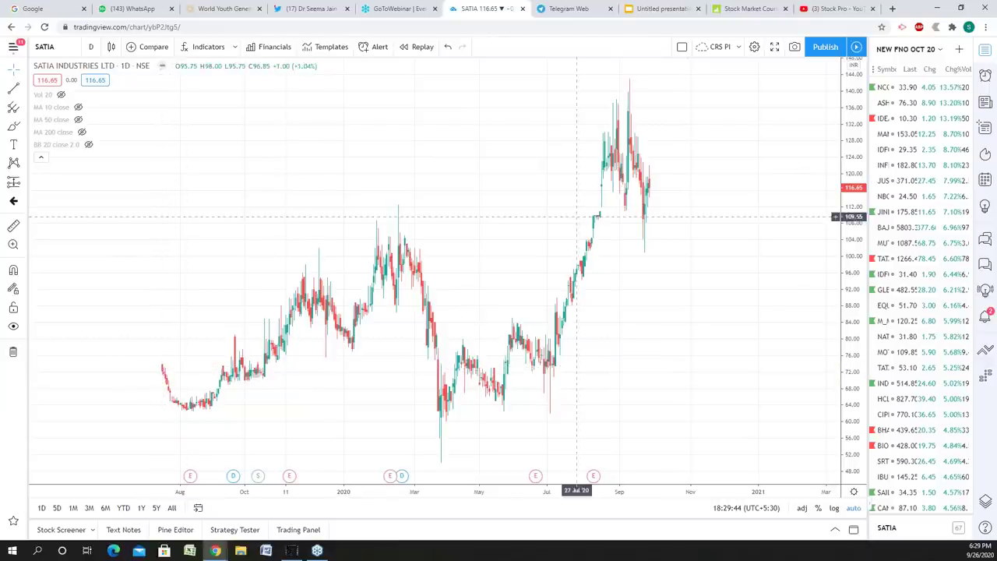
scroll(682, 116, up, 2)
scroll(681, 116, up, 2)
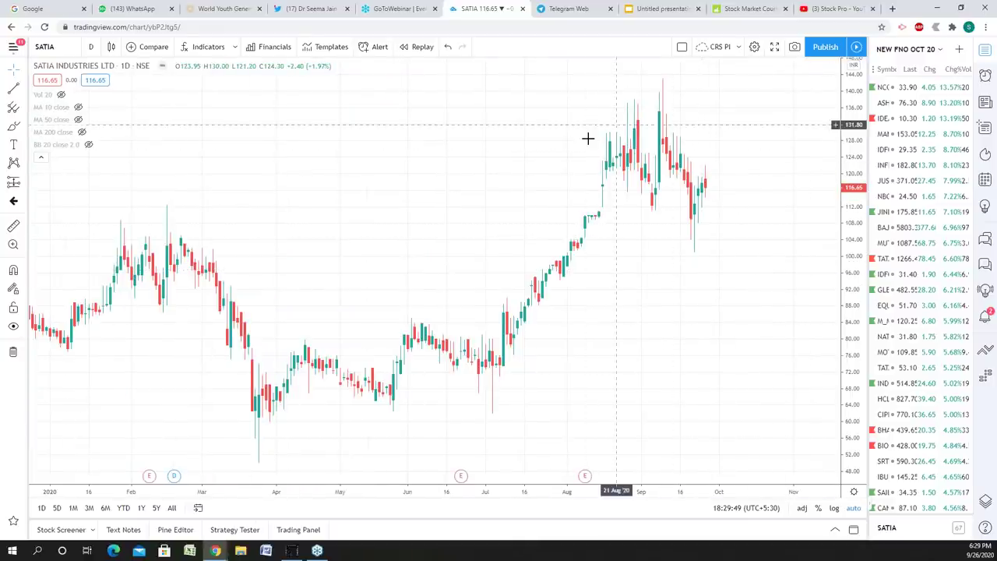
- Draw horizontal levels on the SATIA chart at 111.85 and 123.50 around the recent September candles
click(656, 207)
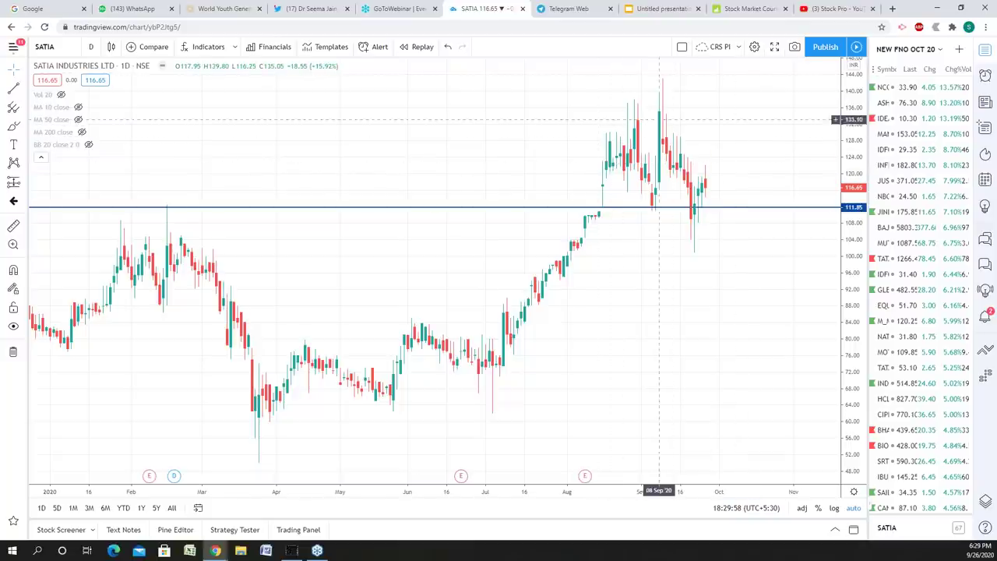
scroll(734, 158, down, 3)
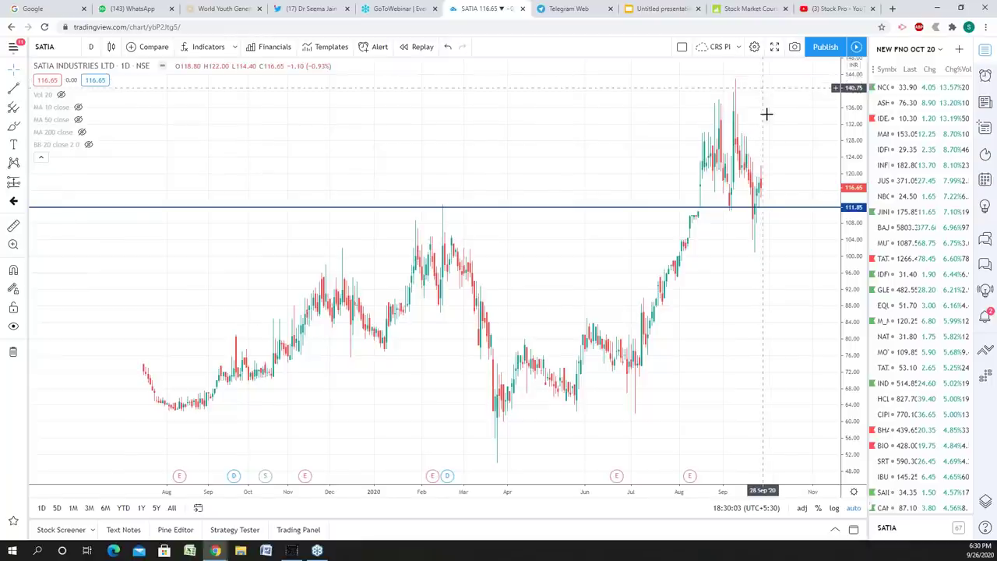
scroll(761, 160, up, 1)
scroll(760, 159, up, 3)
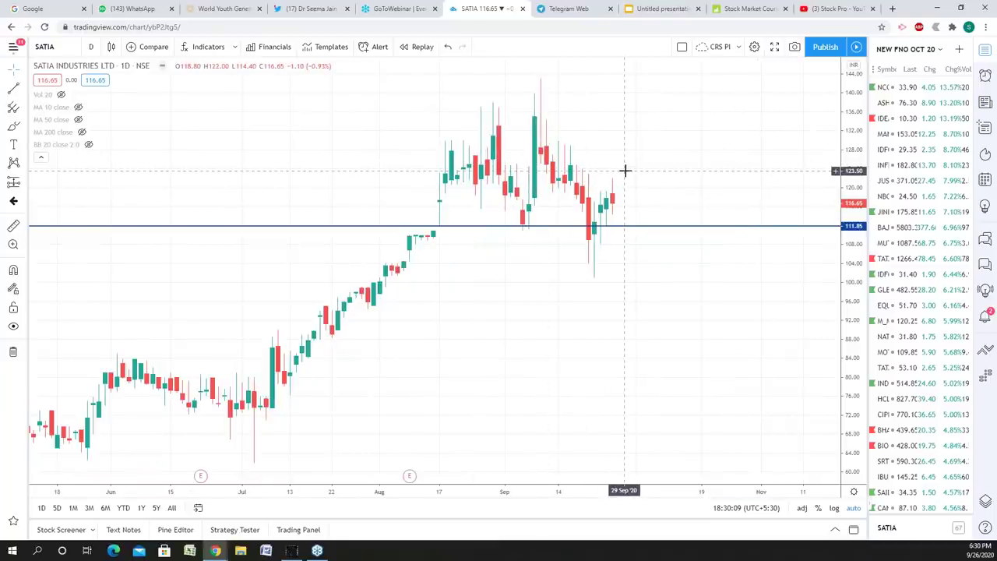
click(624, 170)
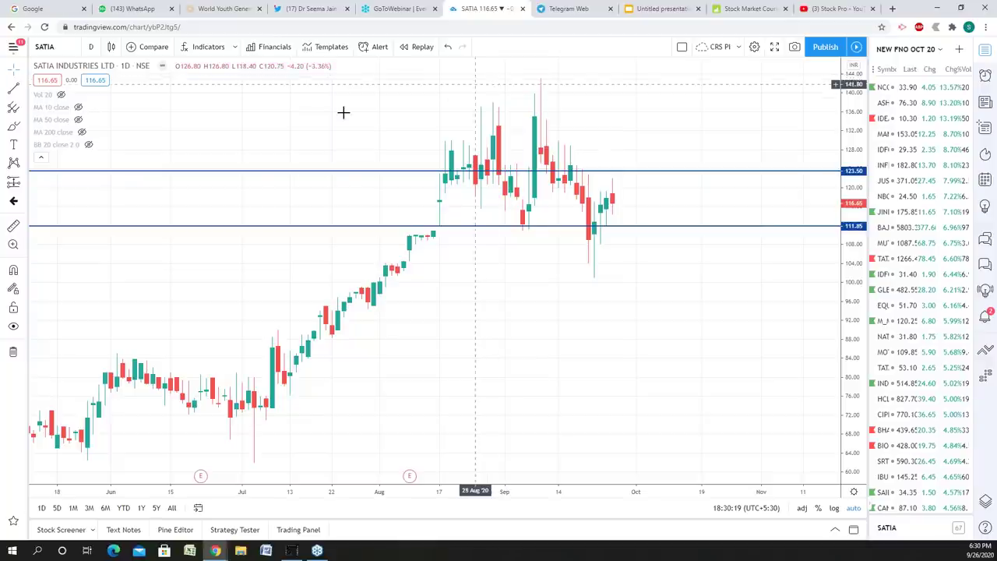
- Load the NSE ROUTE (Route Mobile Ltd) stock chart and set its interval to 1 hour
click(45, 46)
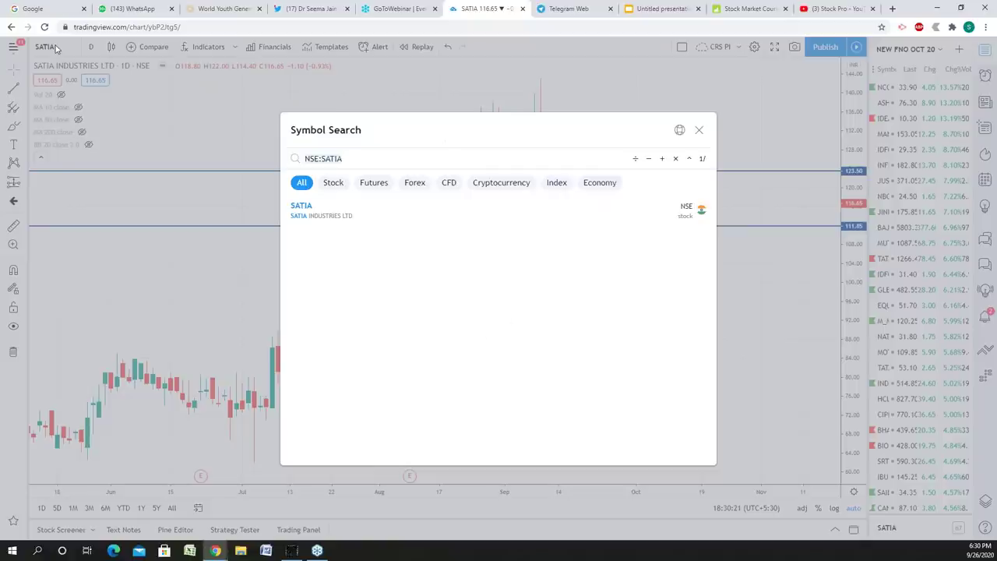
text(ROUTE)
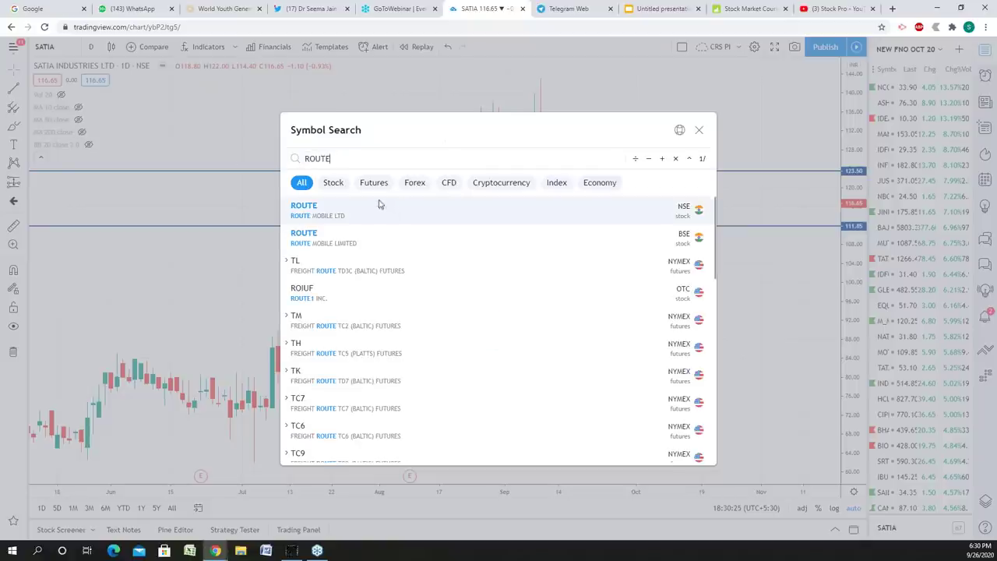
click(369, 218)
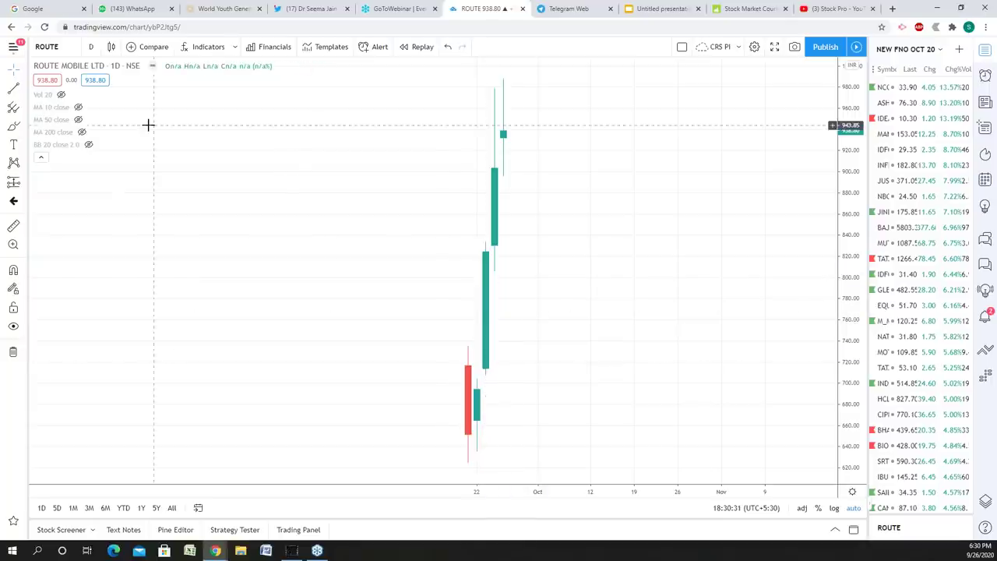
click(90, 47)
click(100, 304)
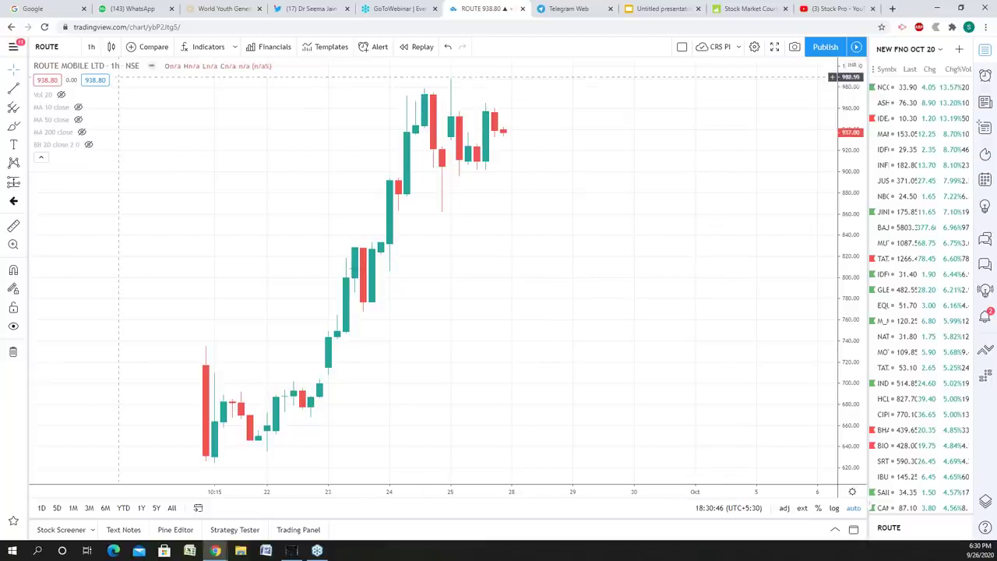
click(65, 48)
text(HA)
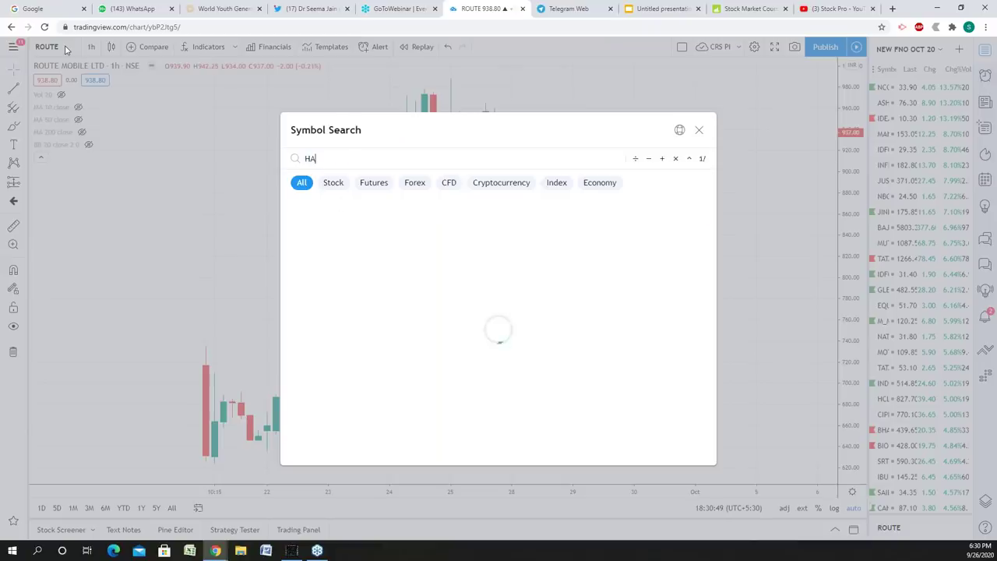
text(PPY MIND)
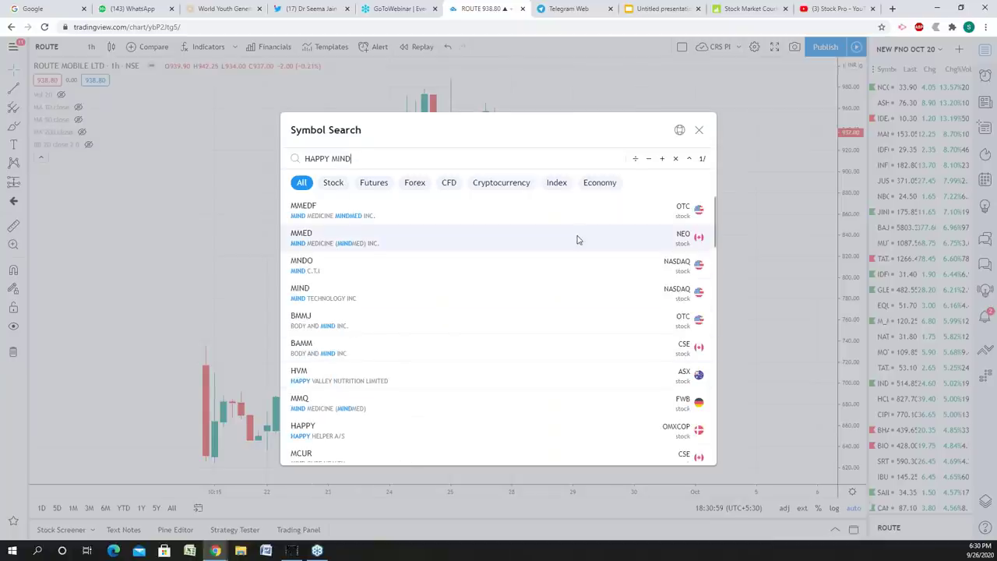
scroll(574, 343, down, 4)
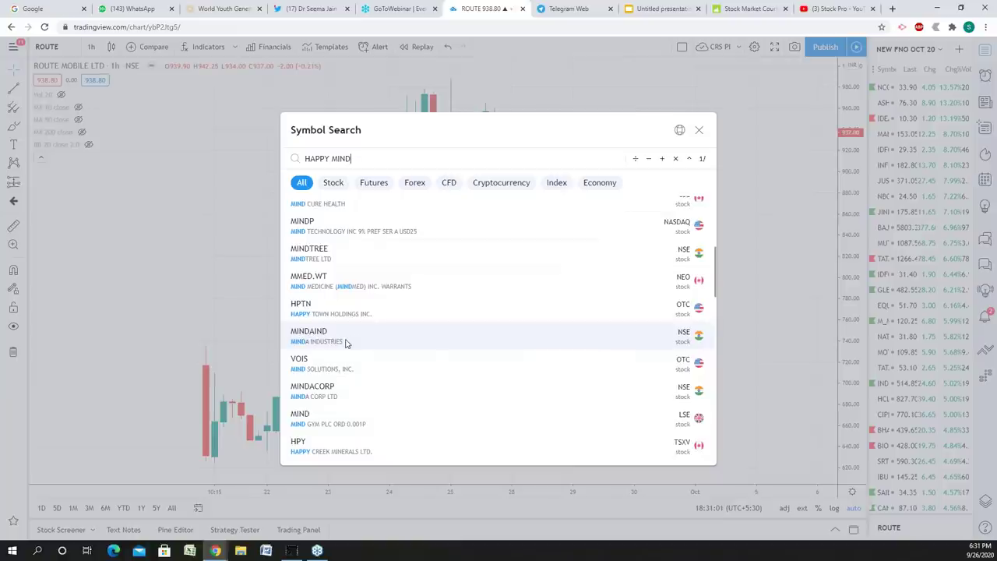
scroll(347, 343, up, 4)
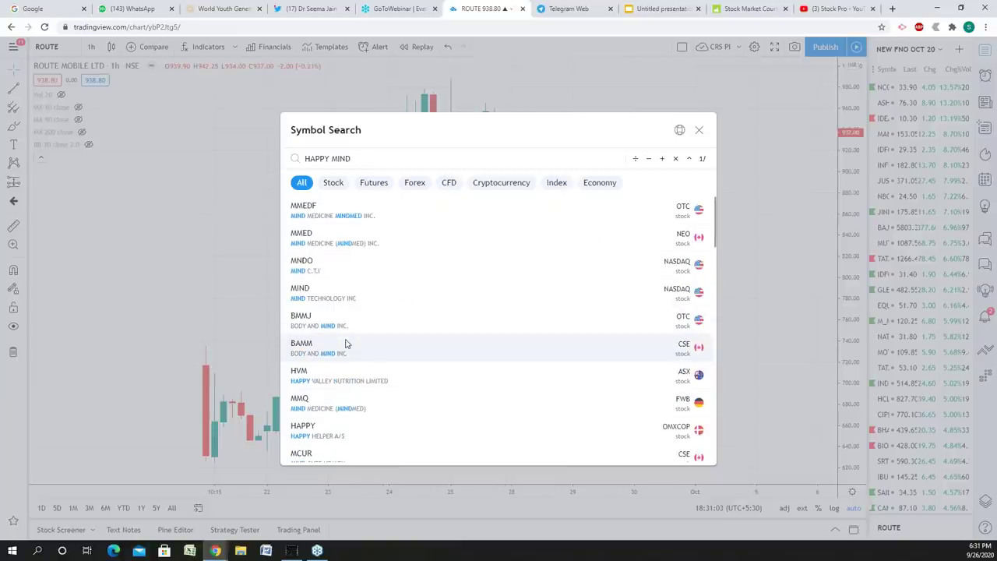
scroll(405, 421, down, 5)
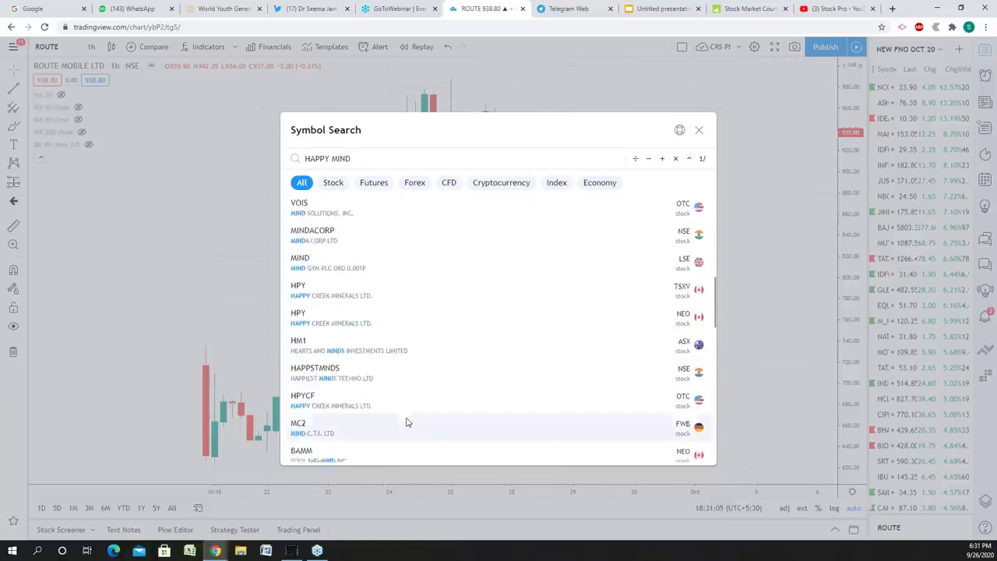
scroll(405, 420, down, 5)
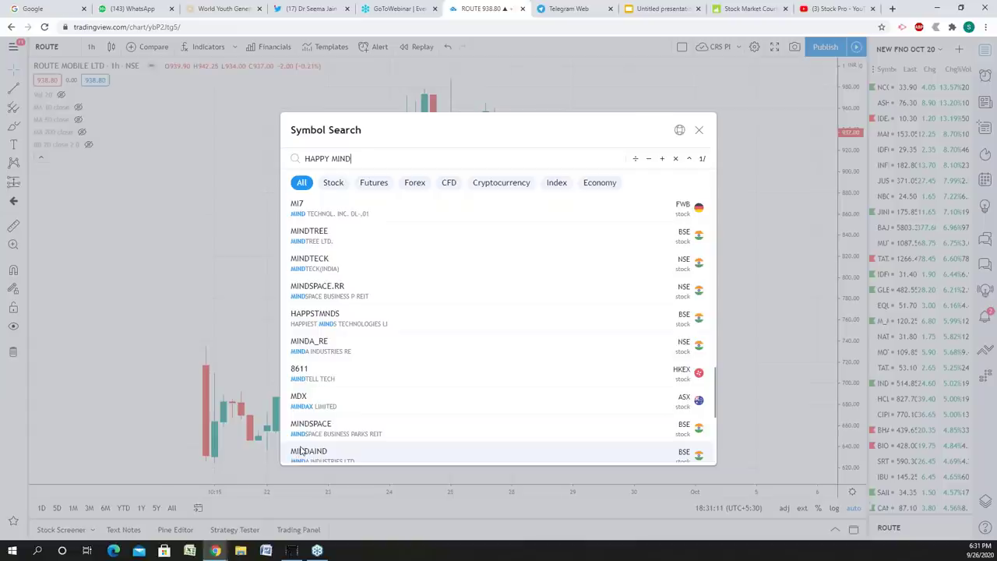
click(698, 130)
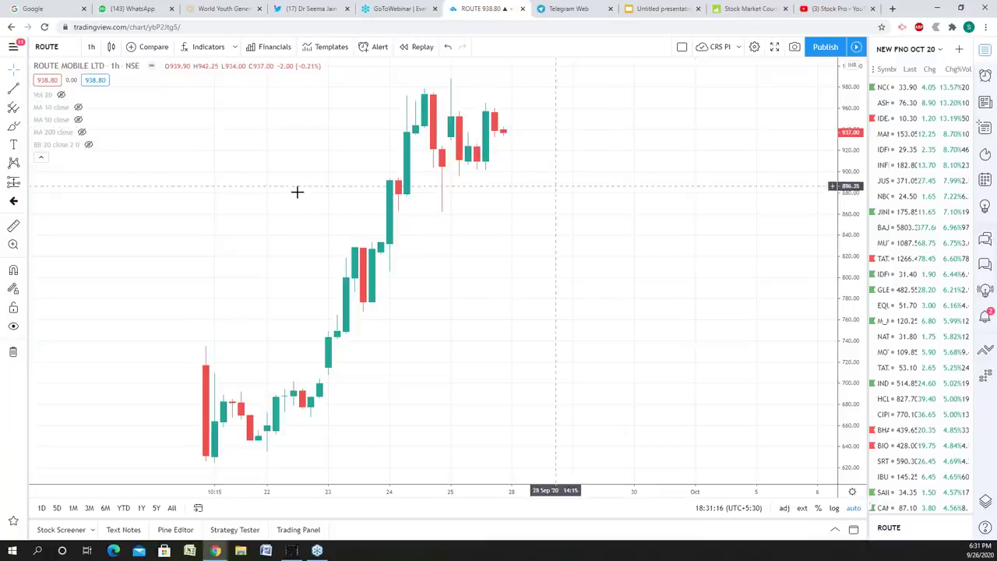
- Load the NSE HAPPSTMNDS (Happiest Minds Techno Ltd) stock chart in place of ROUTE
click(55, 49)
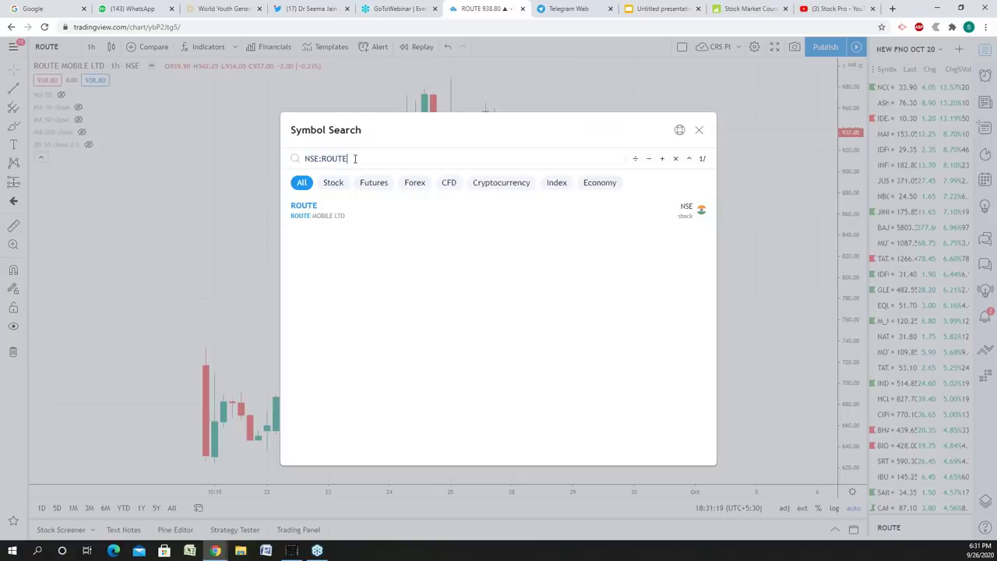
key(BackSpace)
key(BackSpace)
key(BackSpace)
key(BackSpace)
key(BackSpace)
key(BackSpace)
key(BackSpace)
key(BackSpace)
key(BackSpace)
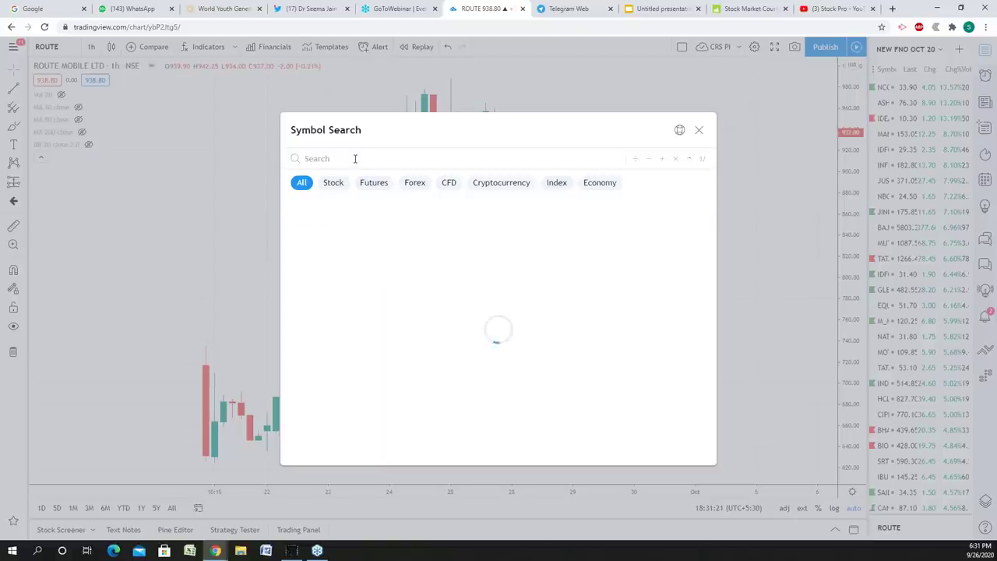
text(HAPP)
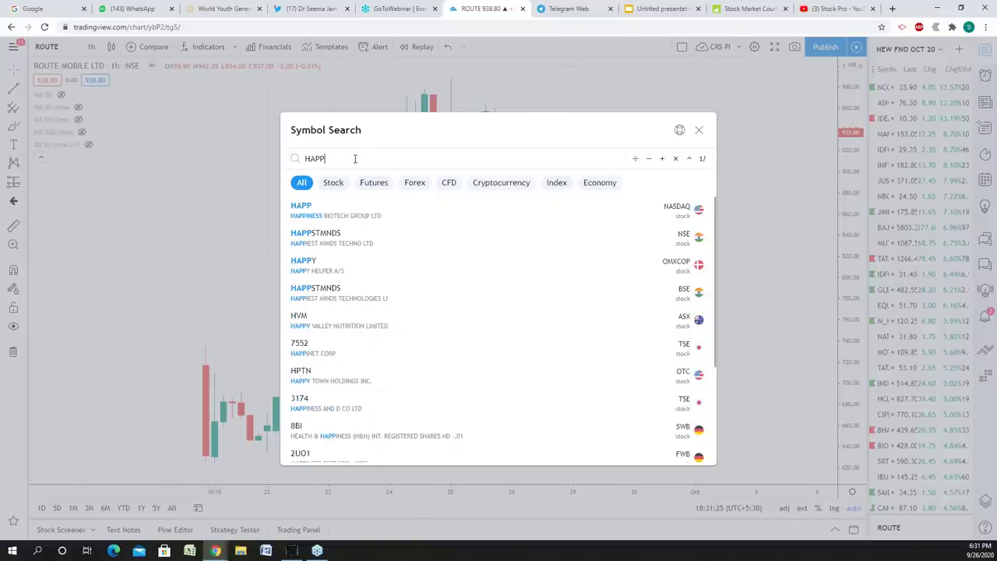
click(385, 243)
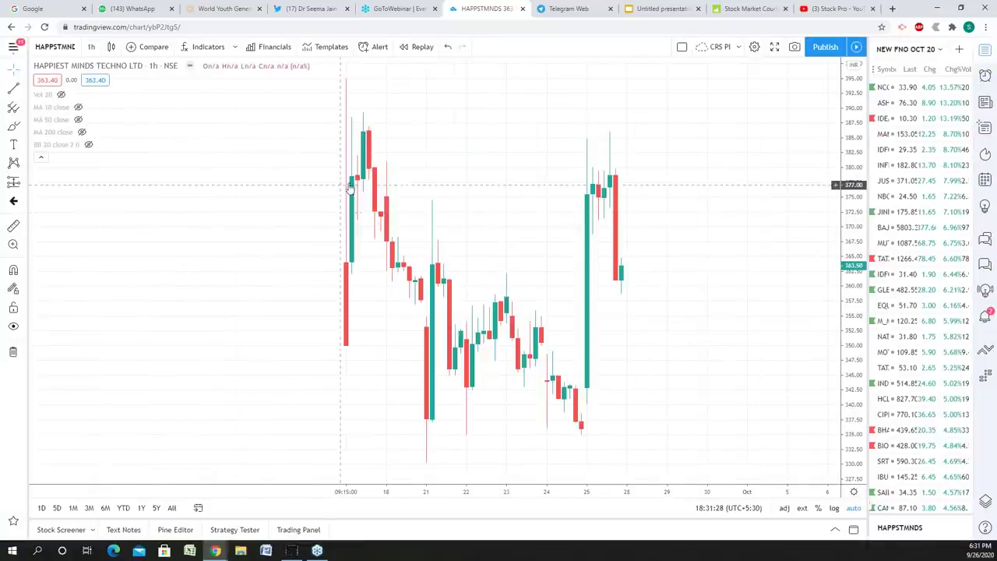
- Set the HAPPSTMNDS chart interval to 1 day and enlarge its September candles
click(91, 47)
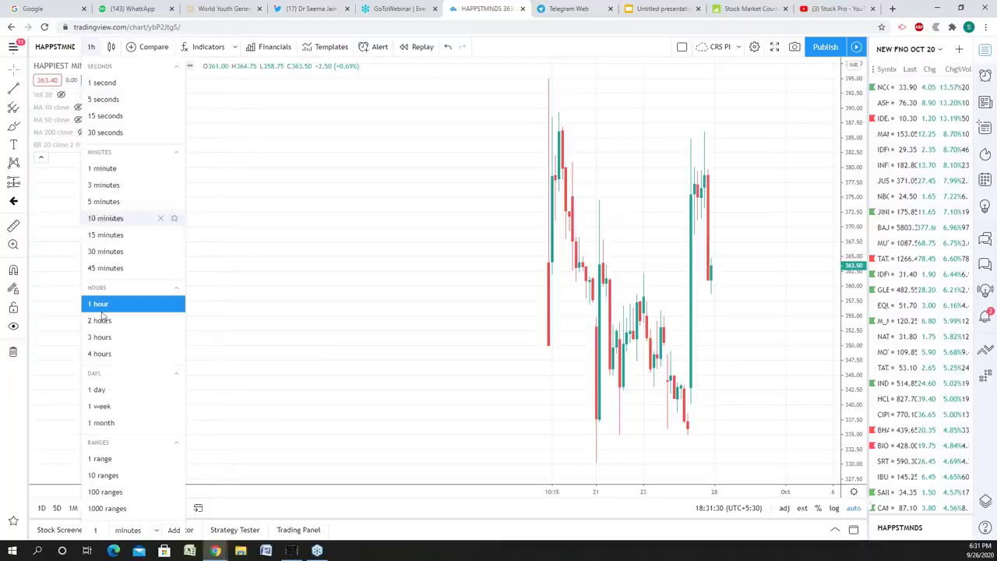
click(99, 390)
scroll(707, 202, up, 5)
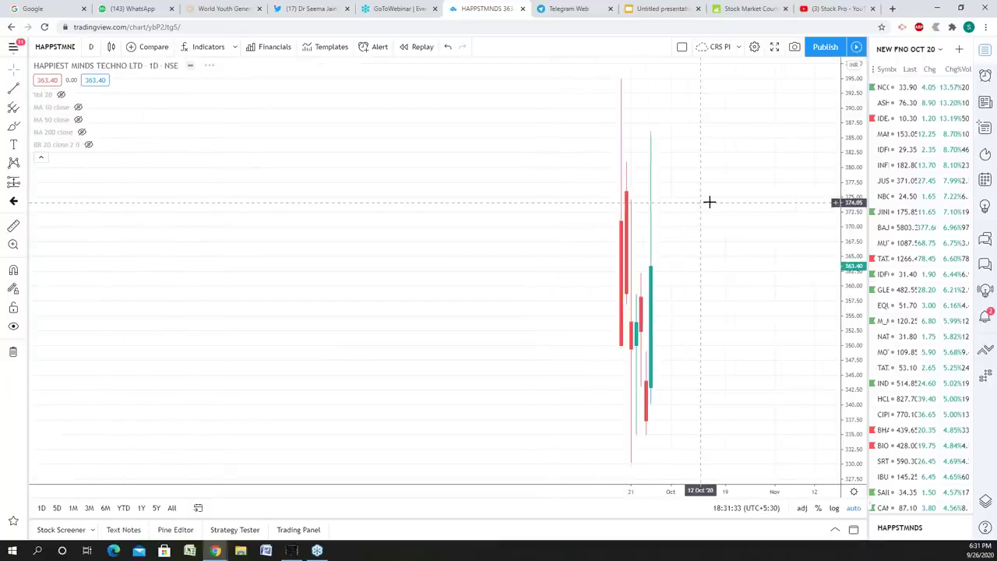
drag(429, 289, 638, 182)
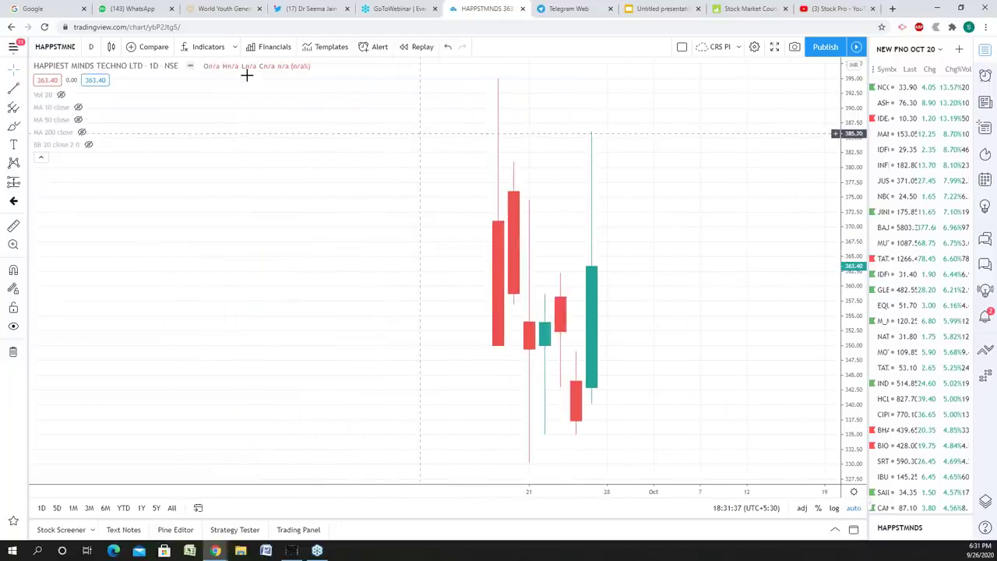
- Draw a horizontal level at 395.15 on the high of the first HAPPSTMNDS daily candle
click(566, 77)
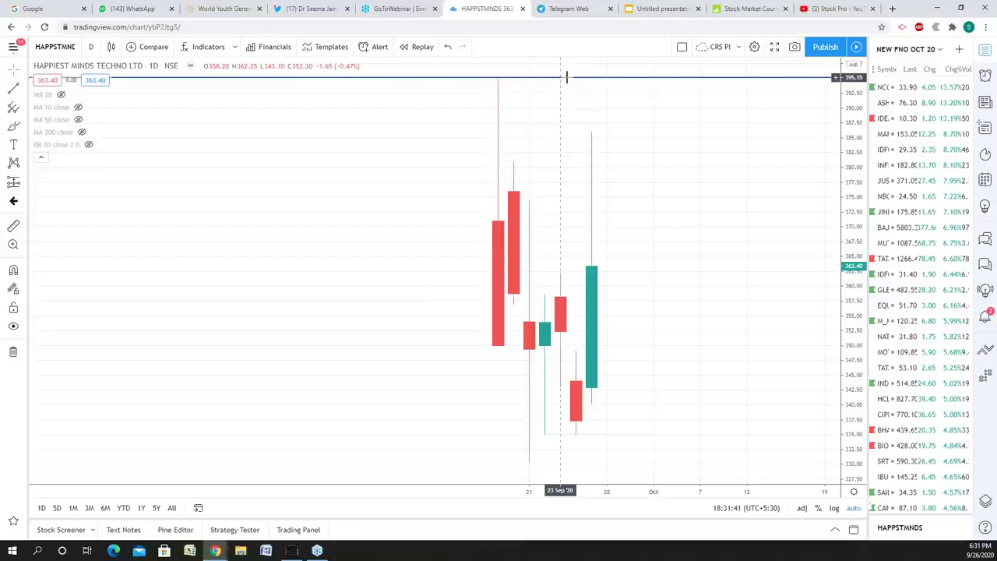
scroll(795, 265, down, 3)
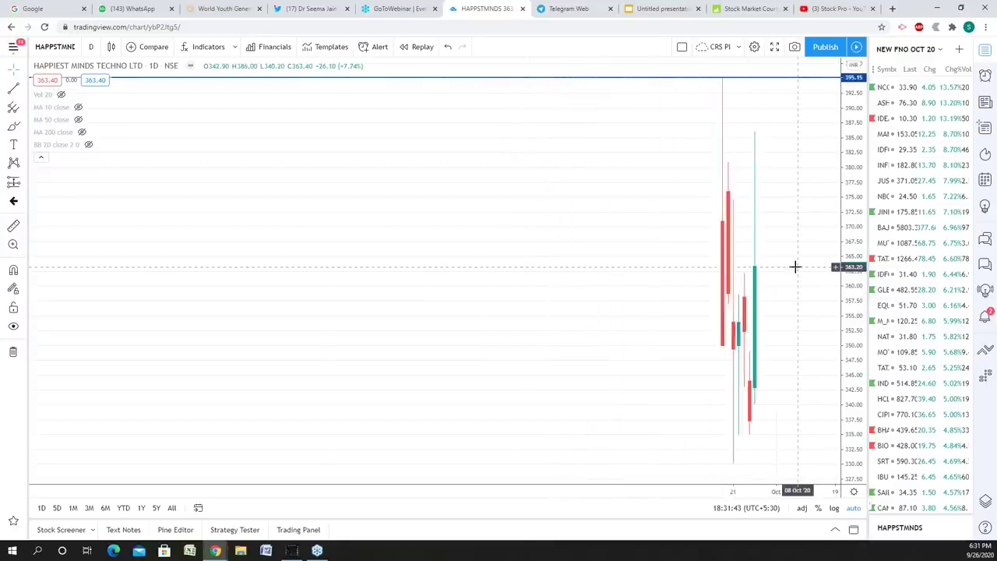
scroll(798, 266, up, 5)
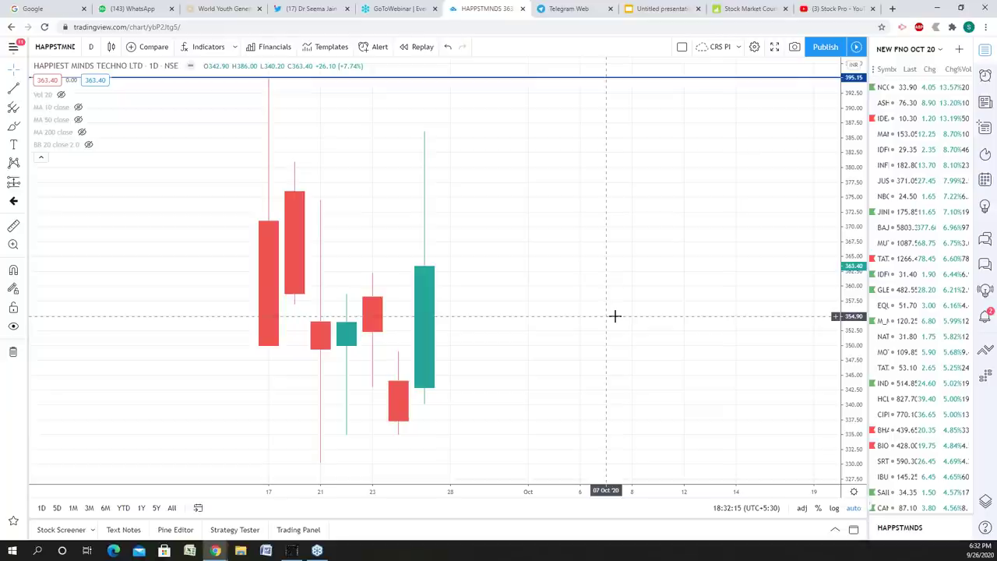
- Load the NSE ICICIBANK (ICICI Bank) stock chart
click(52, 51)
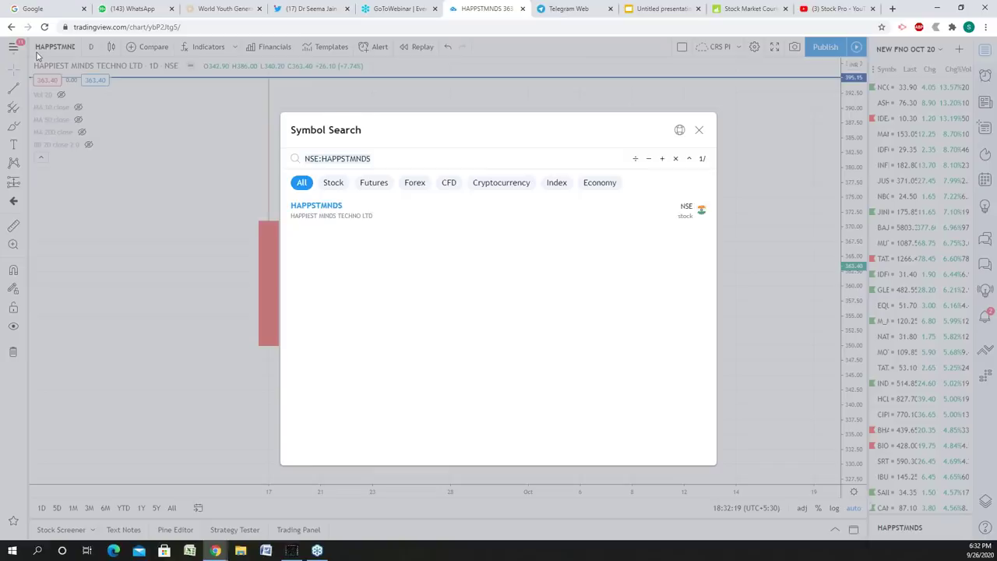
text(ICI)
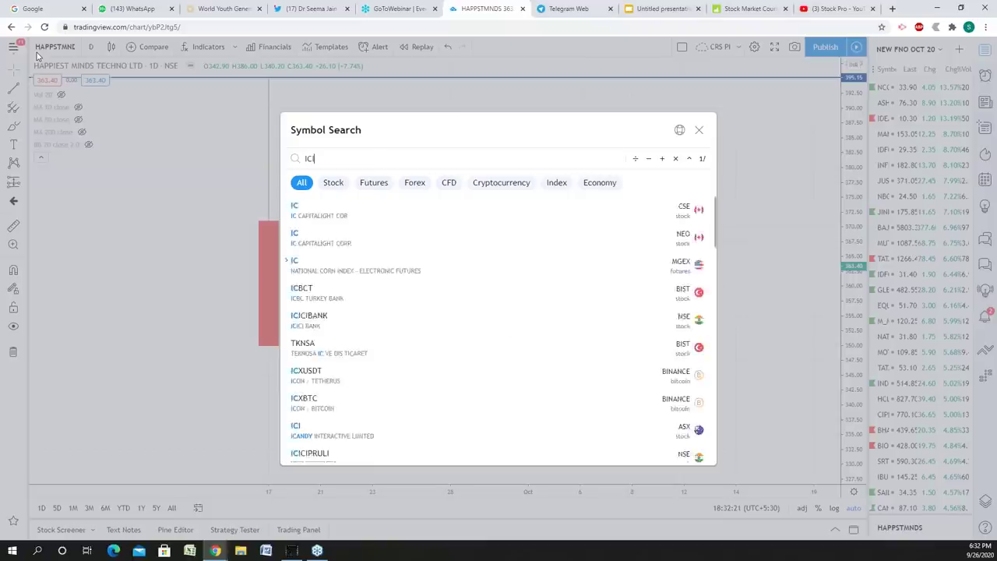
text(CB)
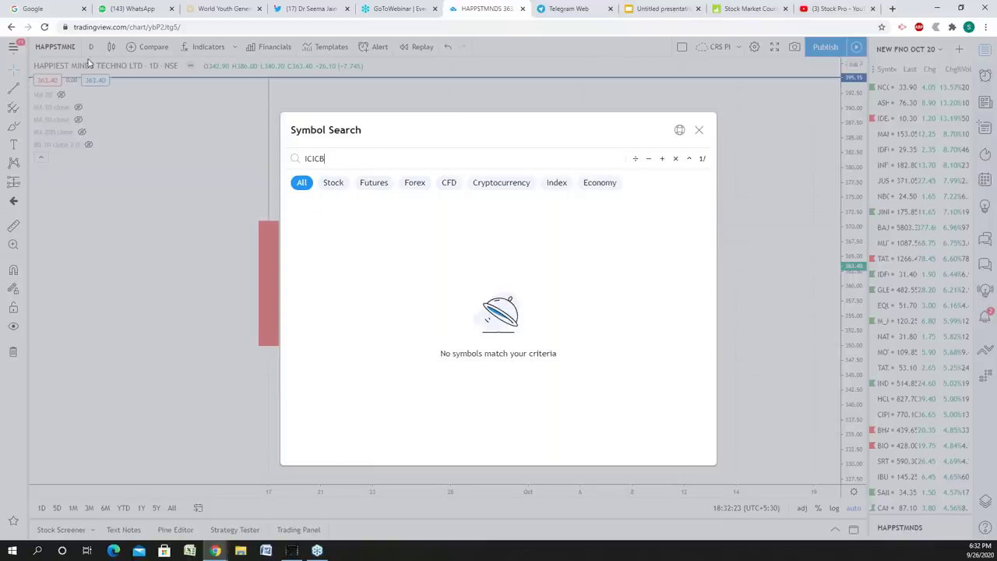
key(BackSpace)
key(BackSpace)
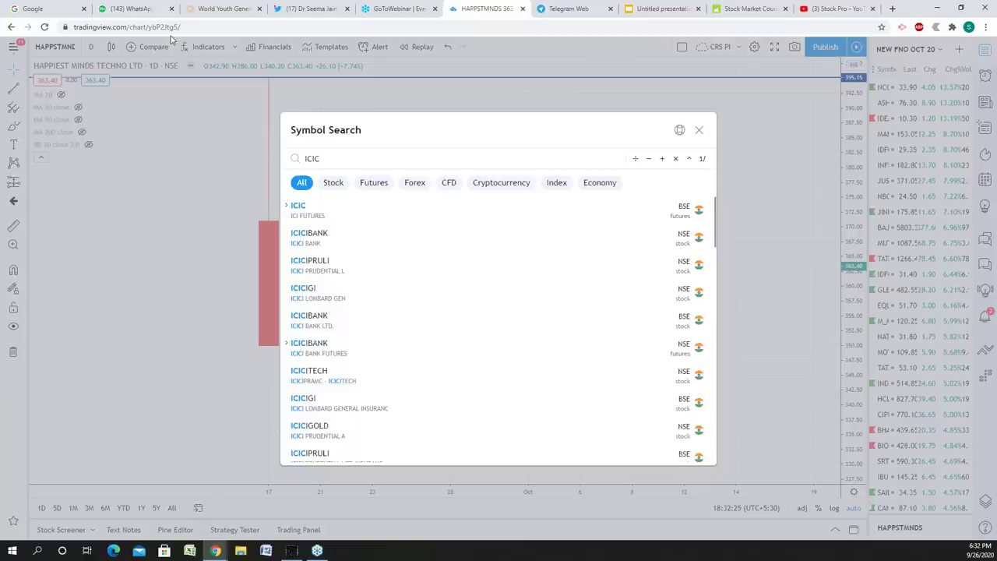
text(CIB)
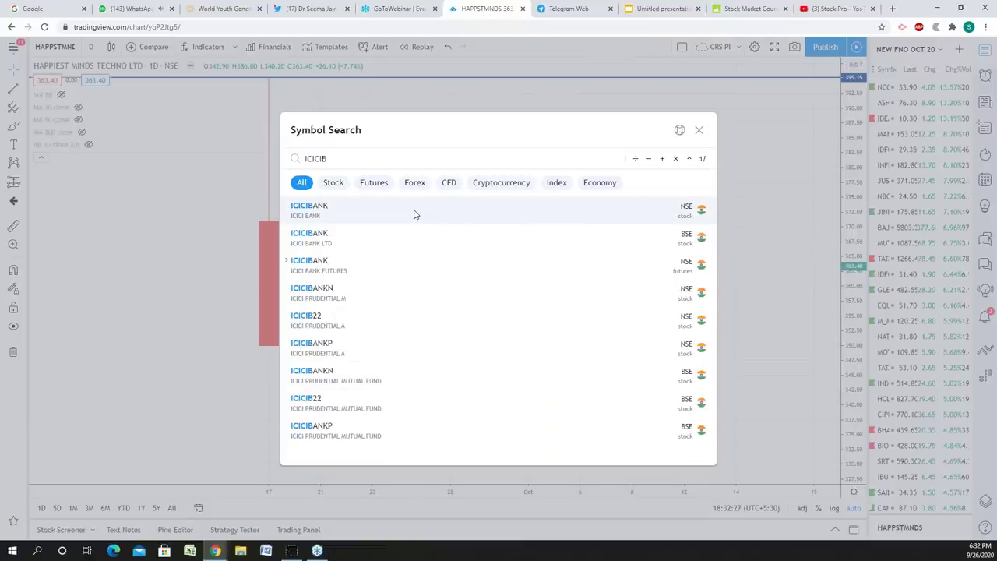
click(415, 213)
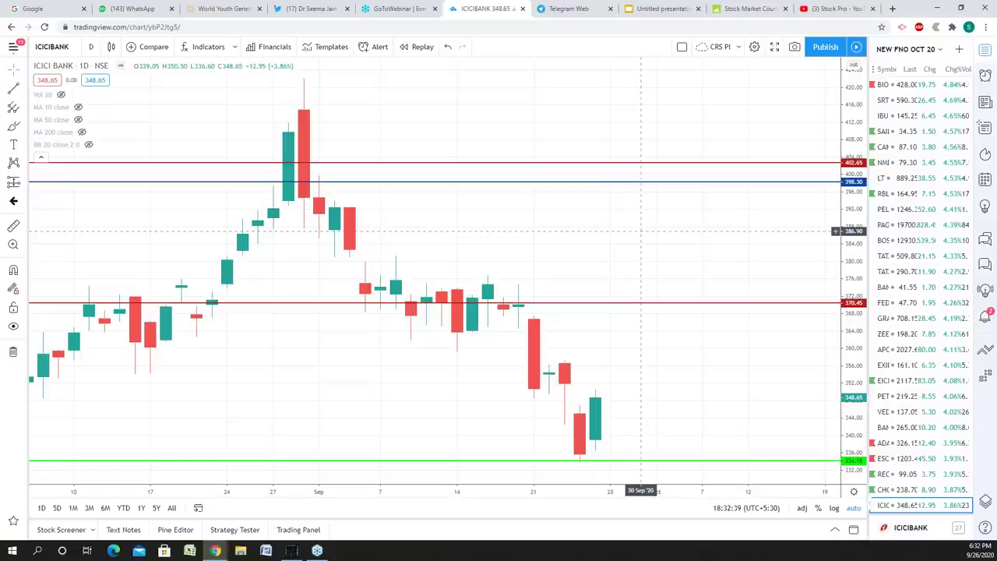
- Move the green level on the ICICIBANK chart up to 351.10 and the lower red level up to 402.80
click(533, 162)
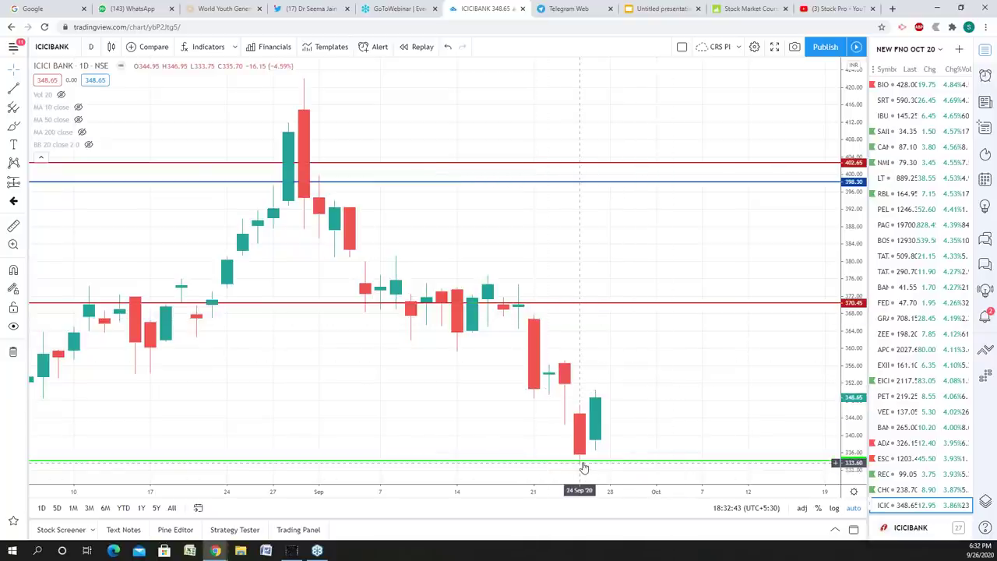
drag(585, 462, 603, 387)
drag(625, 303, 663, 163)
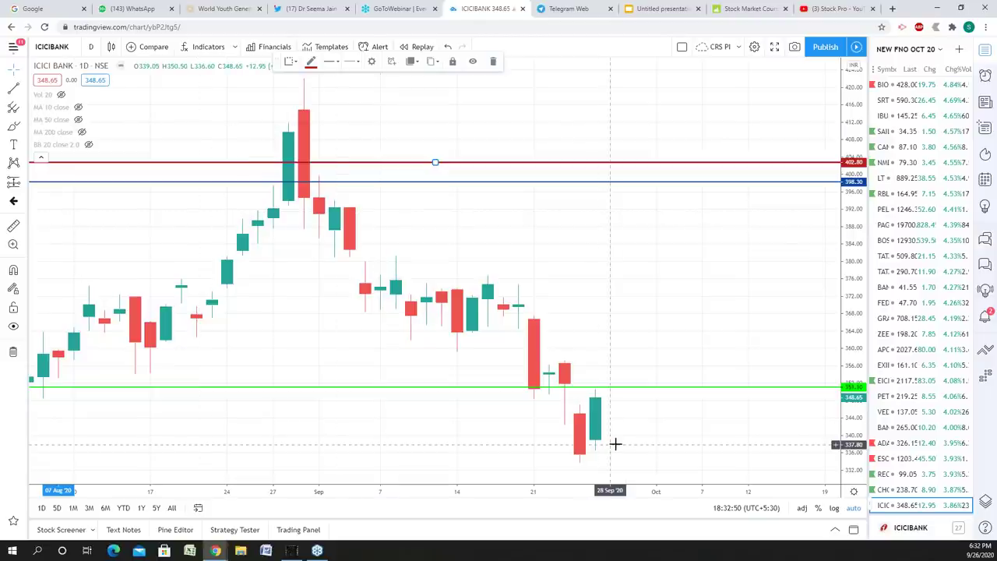
scroll(529, 245, down, 5)
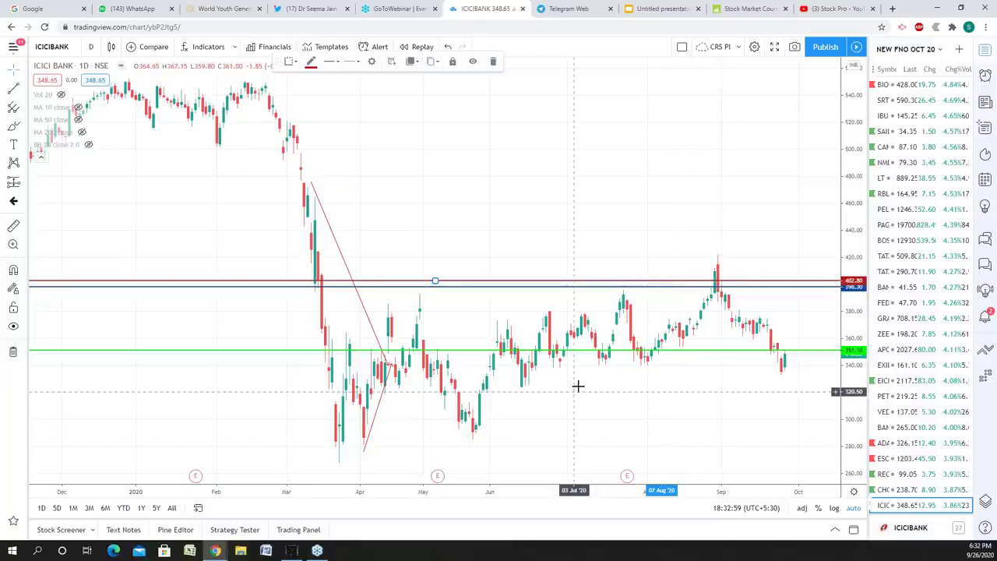
- Open the NSE India website in a new browser tab and load the equity quote for ICICI Bank Limited
click(892, 9)
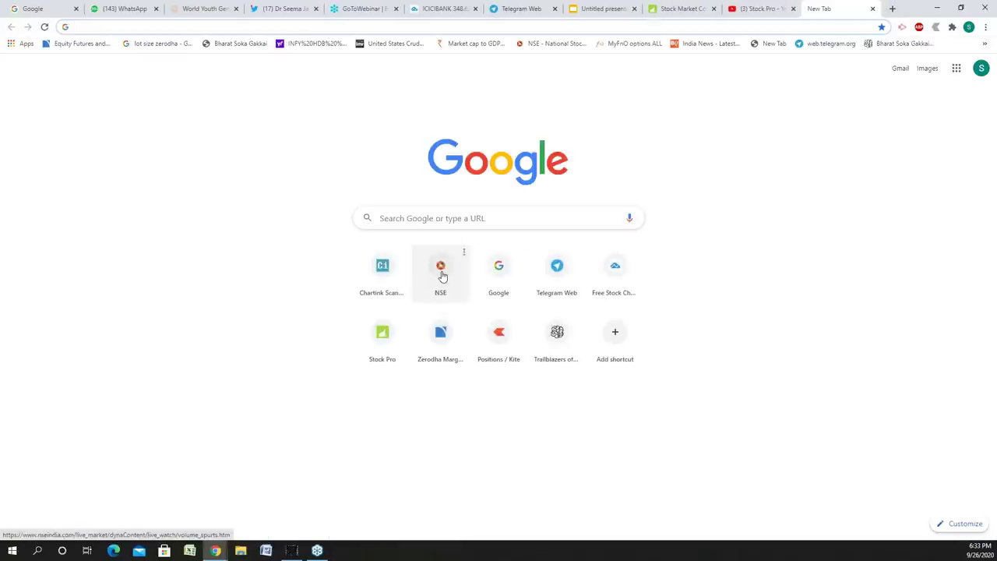
click(440, 273)
click(483, 106)
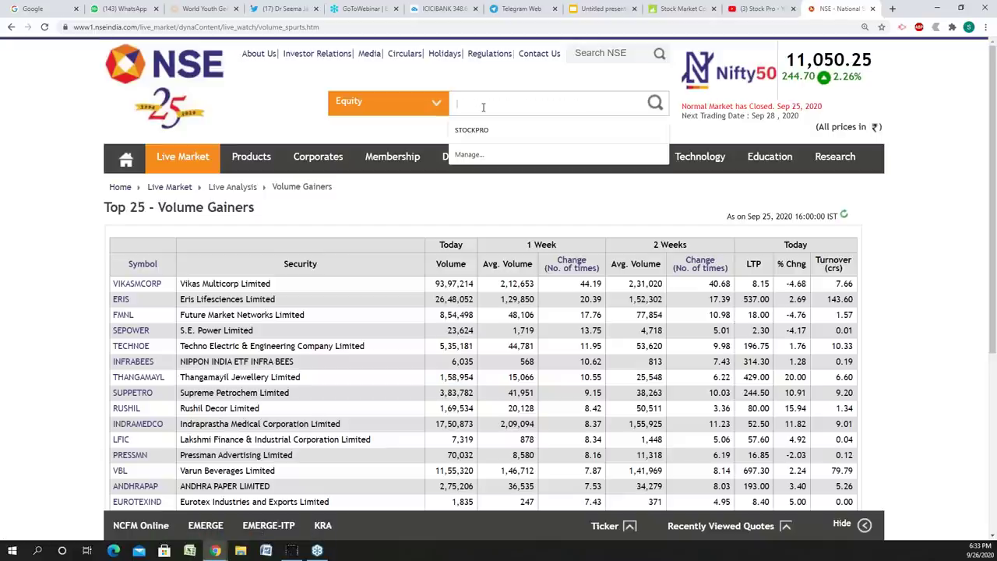
text(ICIC)
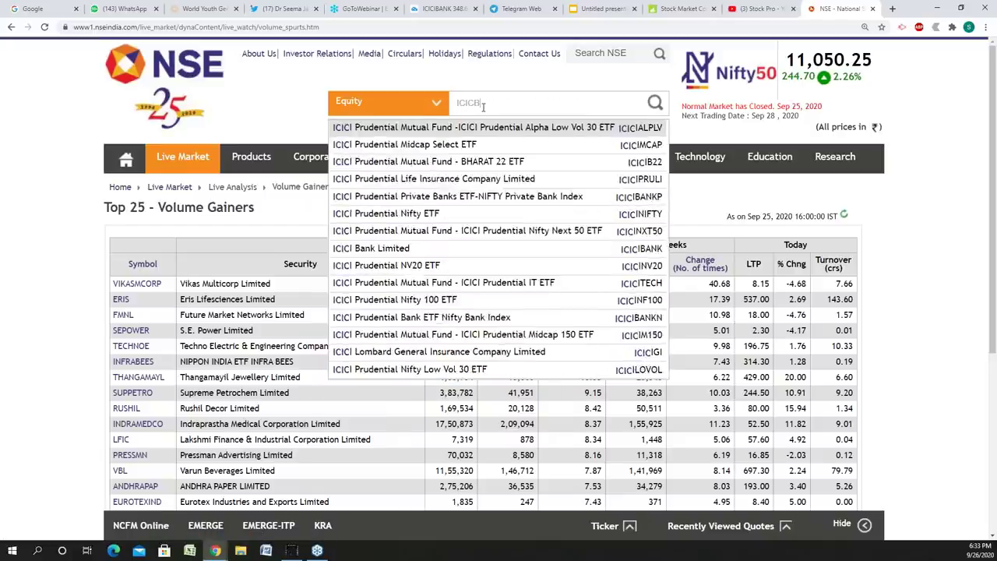
text(B)
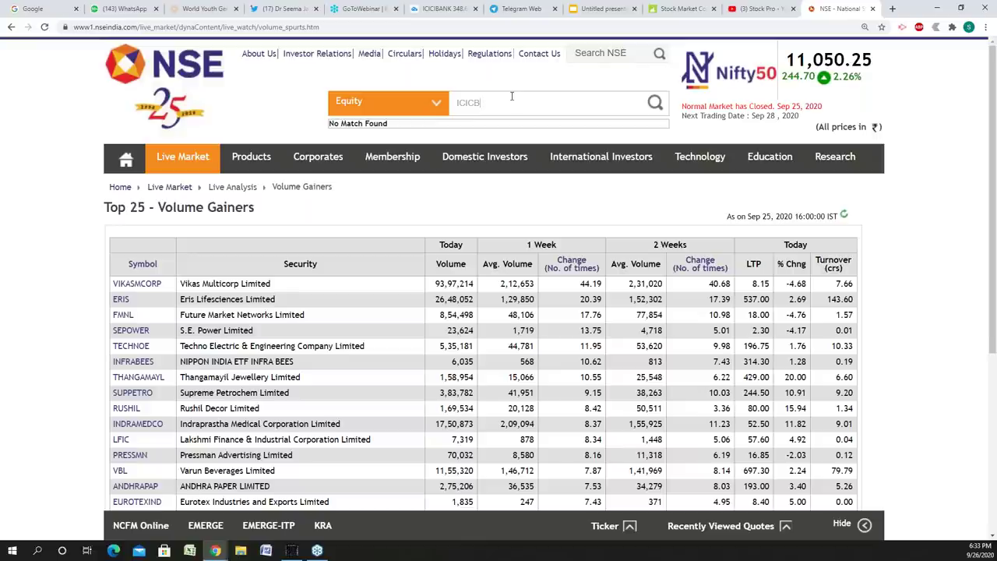
text(=)
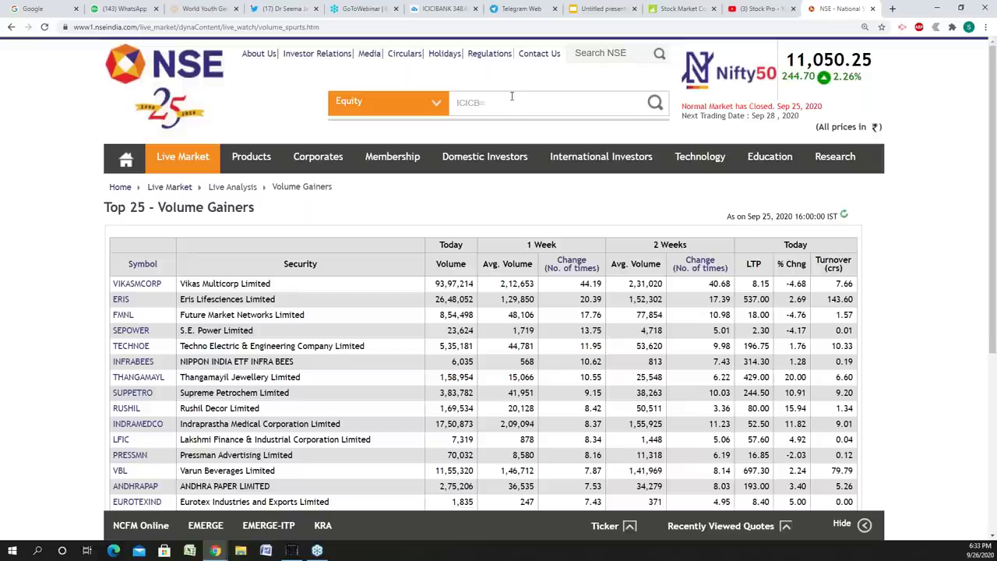
key(BackSpace)
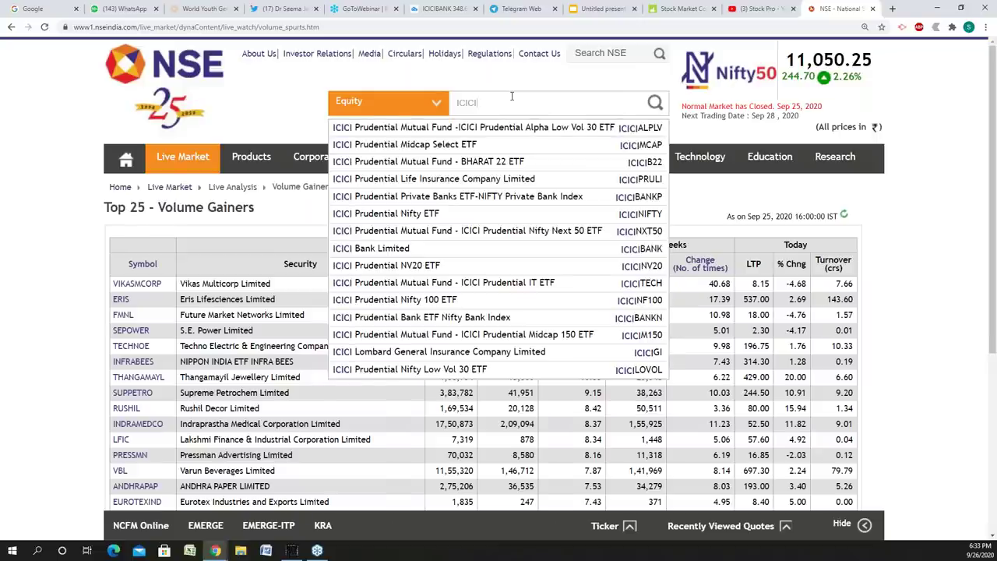
text(B)
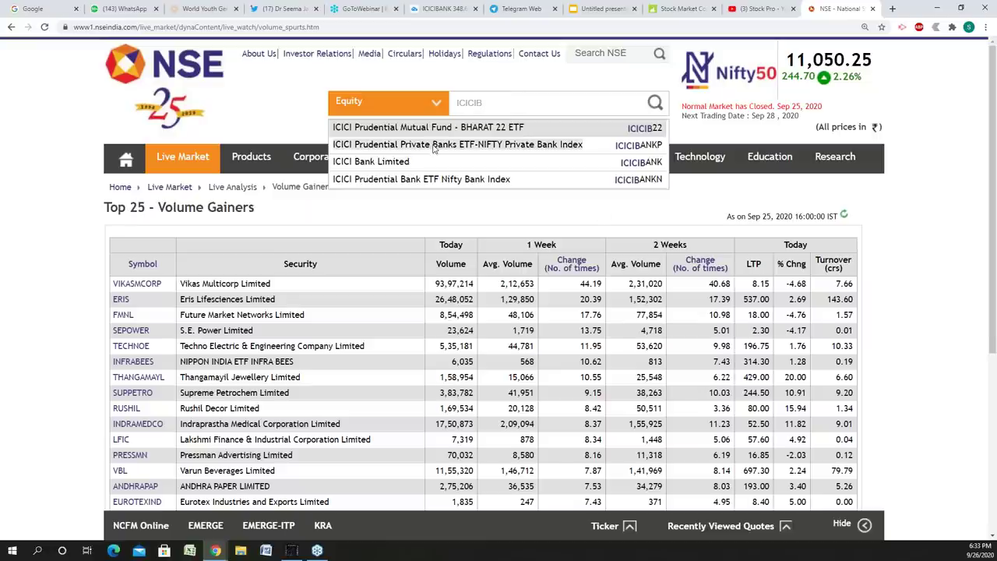
click(395, 162)
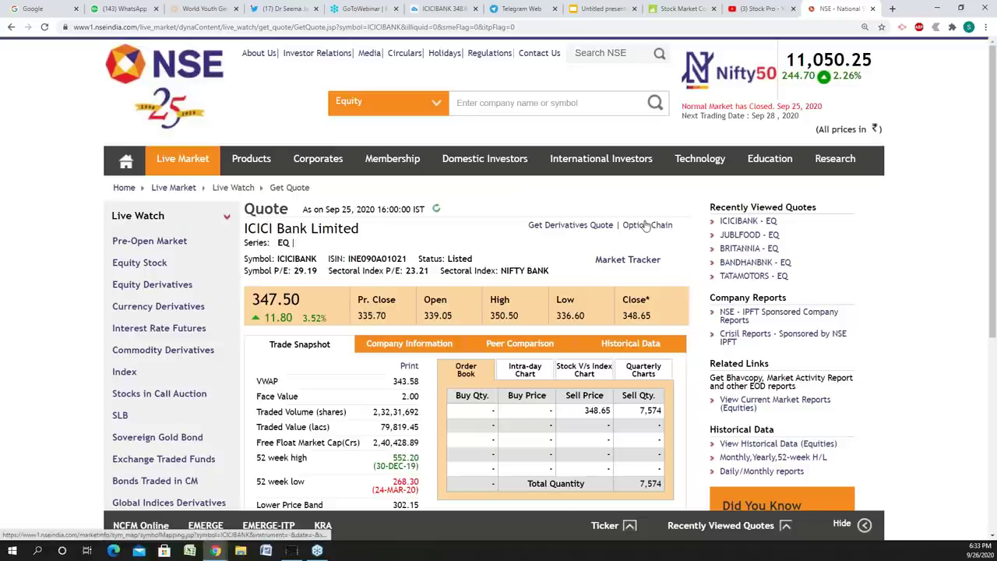
- Open ICICI Bank's option chain and highlight the last traded price of the 400 strike call
click(647, 225)
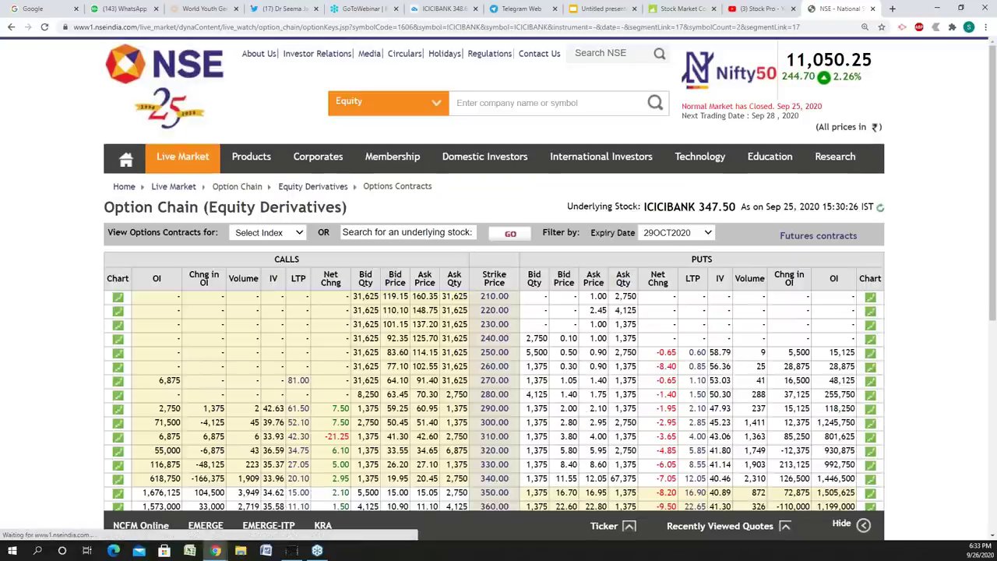
scroll(294, 288, down, 5)
drag(280, 279, 325, 285)
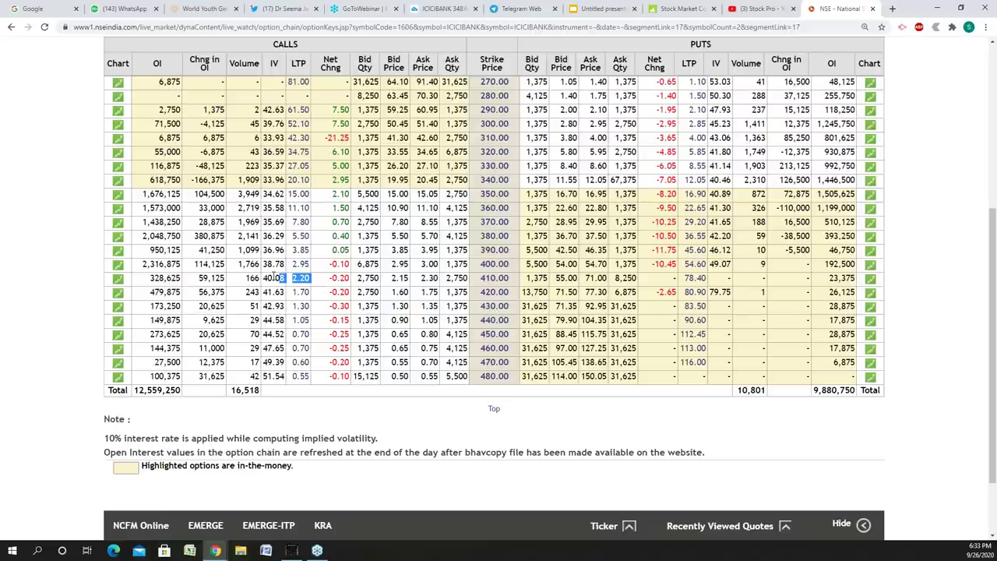
drag(290, 265, 314, 265)
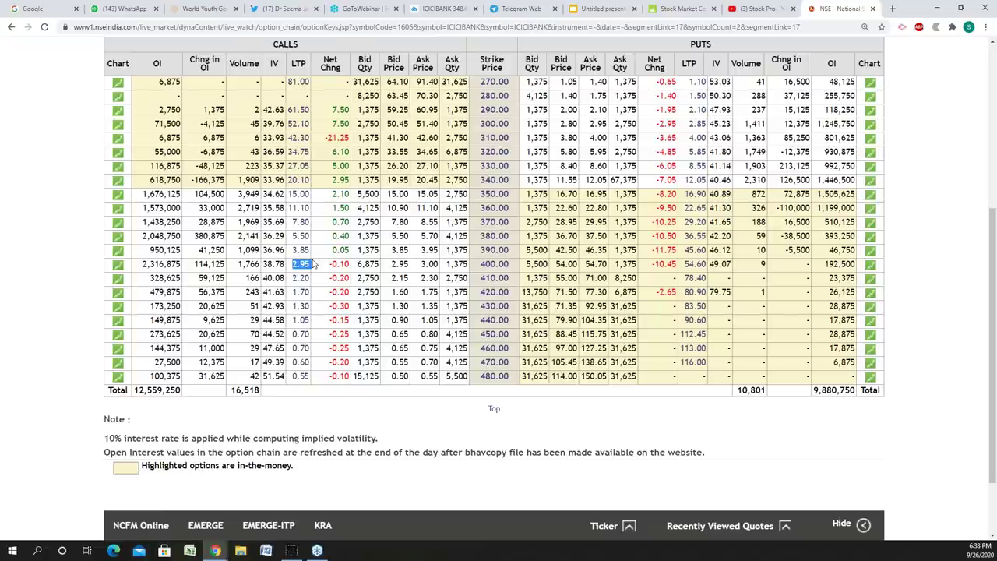
- Switch back to the ICICIBANK chart on TradingView and examine the June to September price action against the drawn levels
click(431, 14)
scroll(670, 422, up, 5)
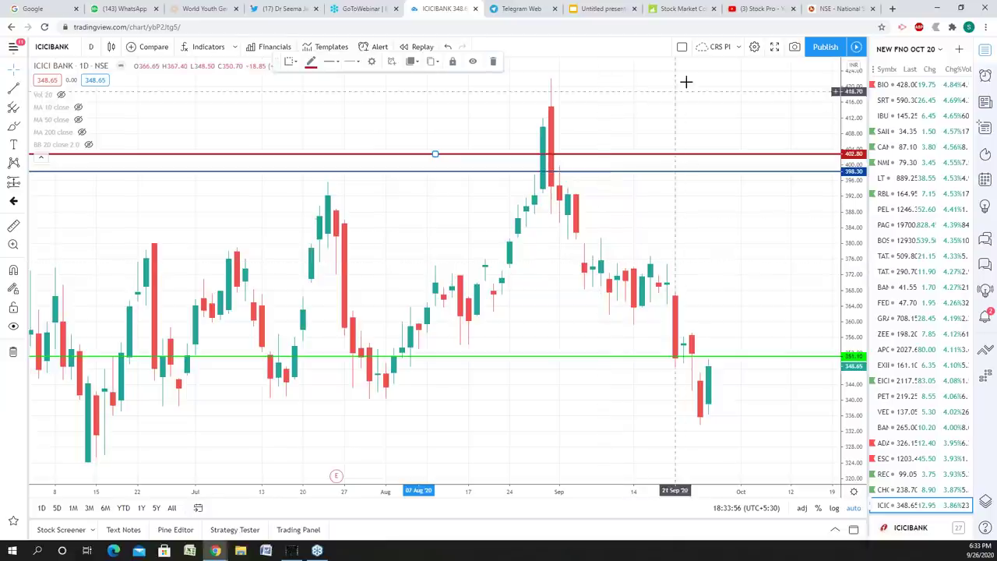
- Return to the NSE option chain and highlight ICICIBANK's underlying price, followed by the call data row for the 400 strike
click(833, 9)
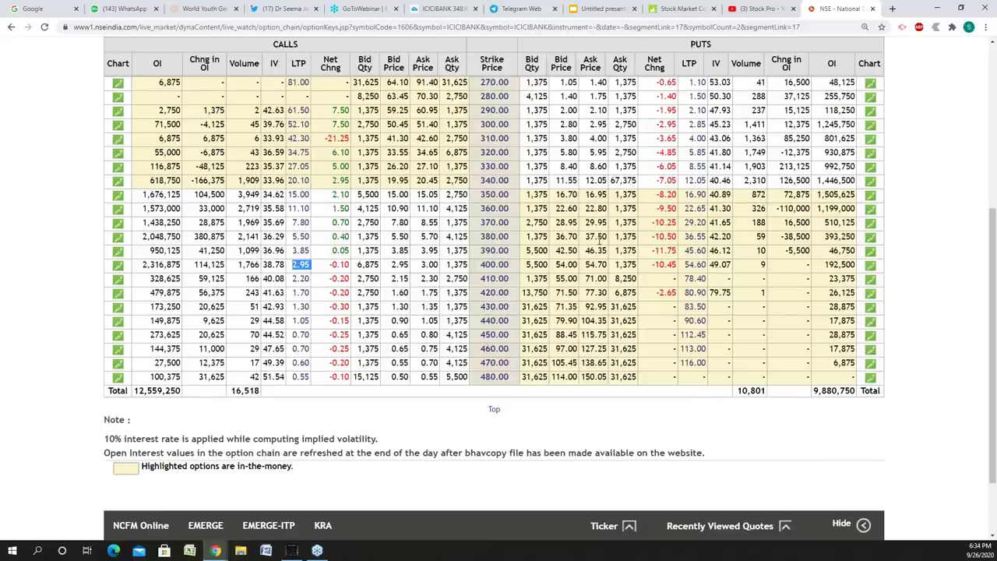
scroll(599, 237, up, 5)
drag(697, 206, 754, 208)
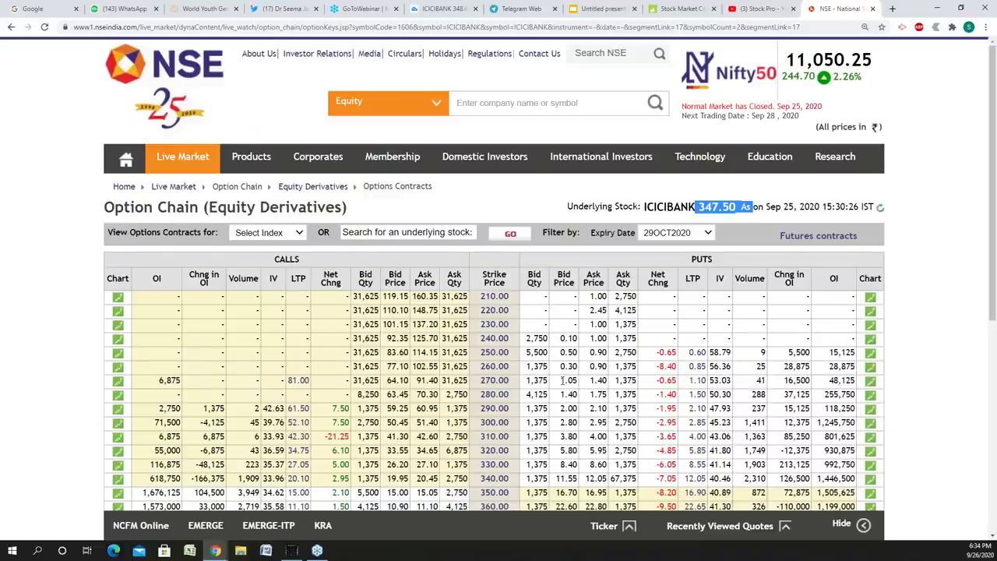
scroll(561, 380, down, 5)
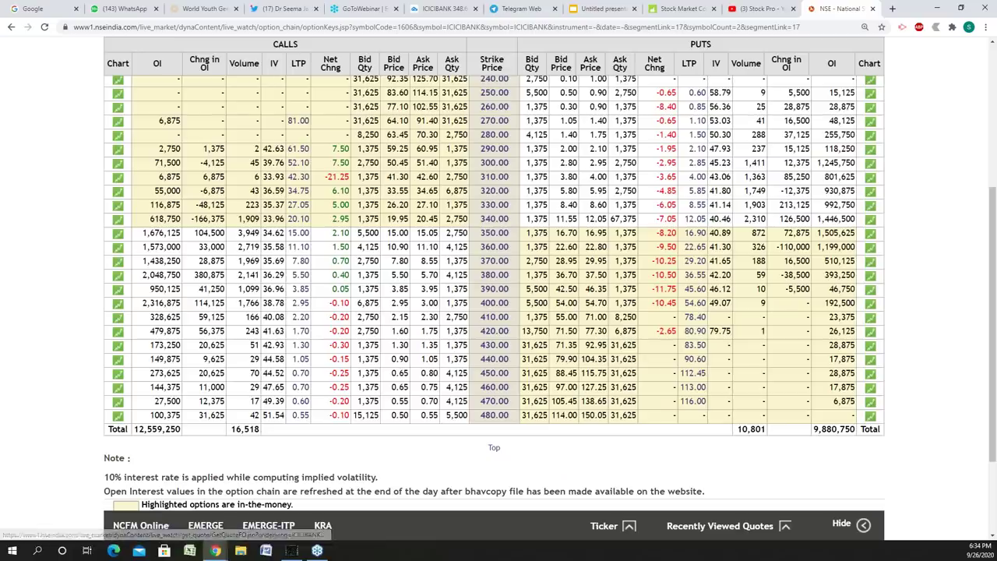
drag(143, 303, 472, 306)
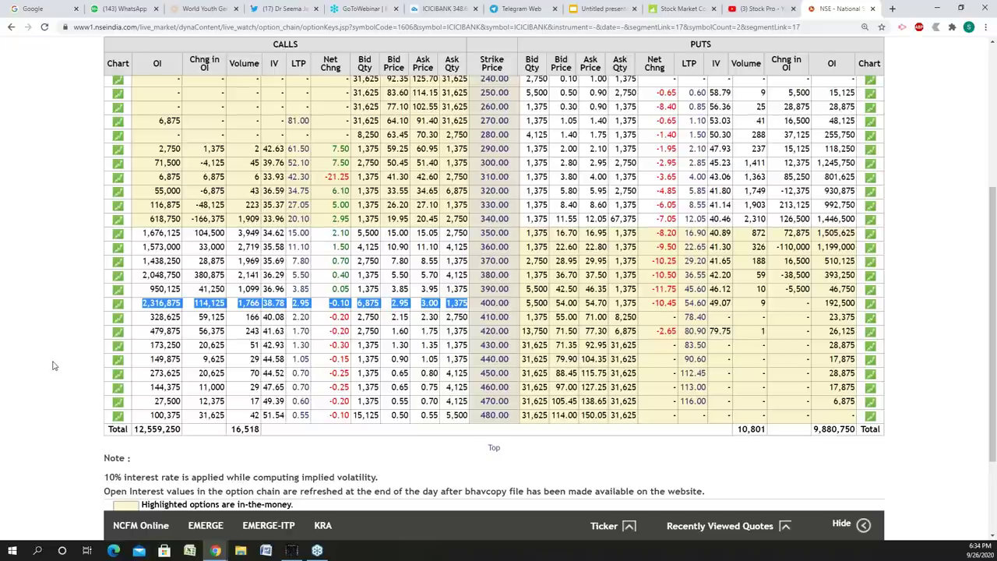
- Highlight the 400 strike call's change in open interest and full row, followed by the 350 strike's call price and strike value
click(237, 270)
drag(195, 276, 236, 275)
drag(194, 303, 233, 312)
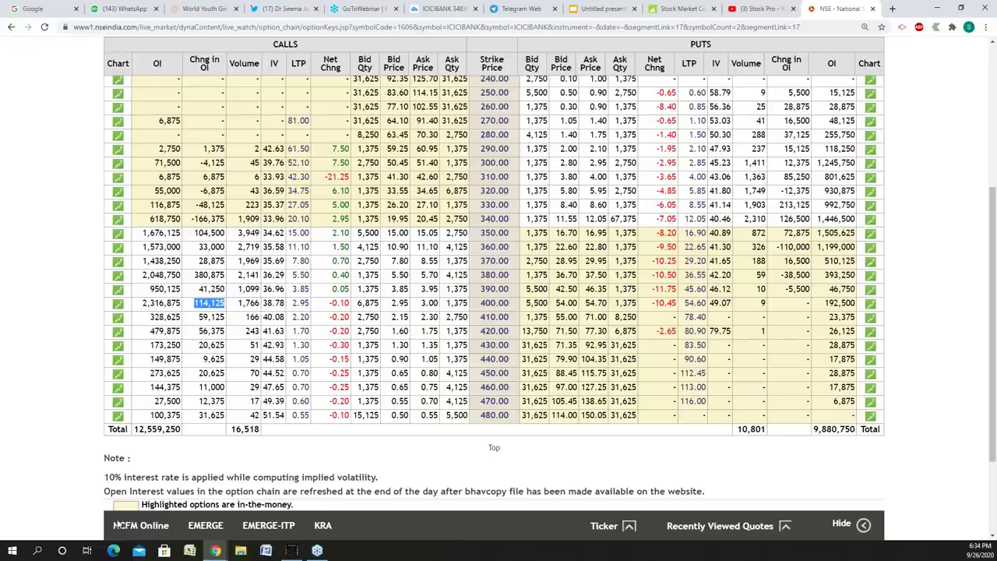
click(143, 309)
drag(142, 308, 520, 305)
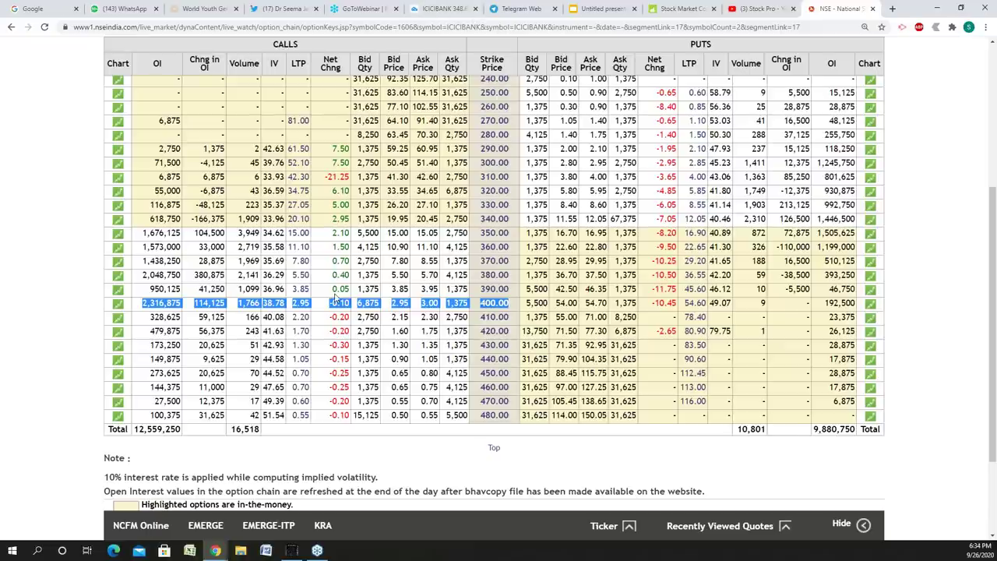
drag(285, 232, 315, 233)
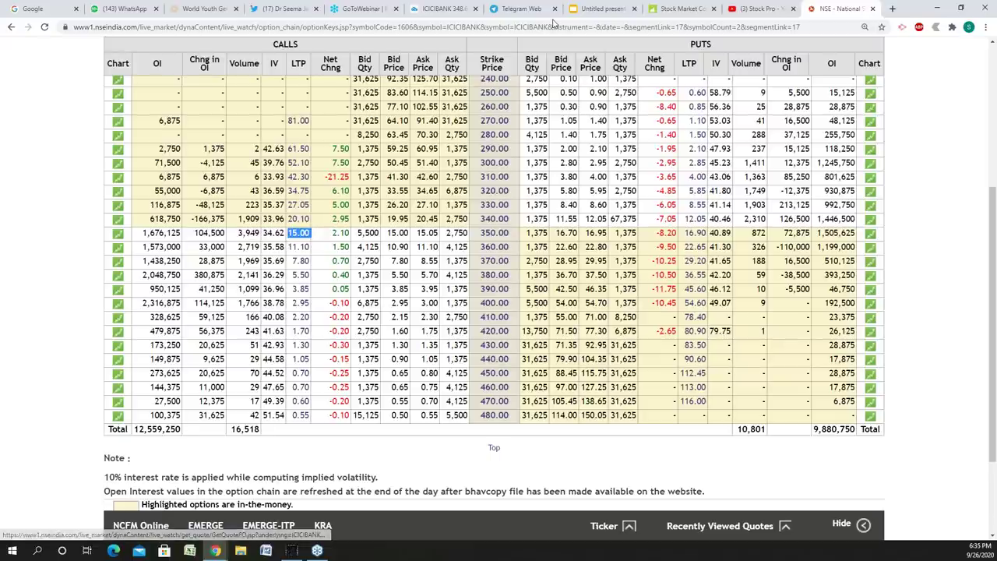
drag(480, 232, 509, 232)
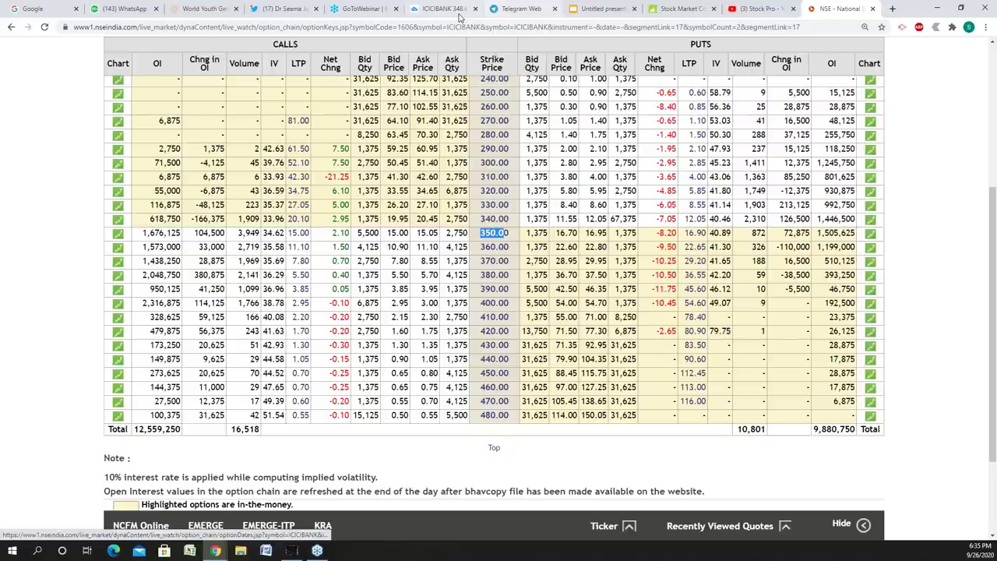
- Switch to the ICICIBANK chart on TradingView and lower the blue horizontal level to 392.55, in line with the April and July highs
click(451, 9)
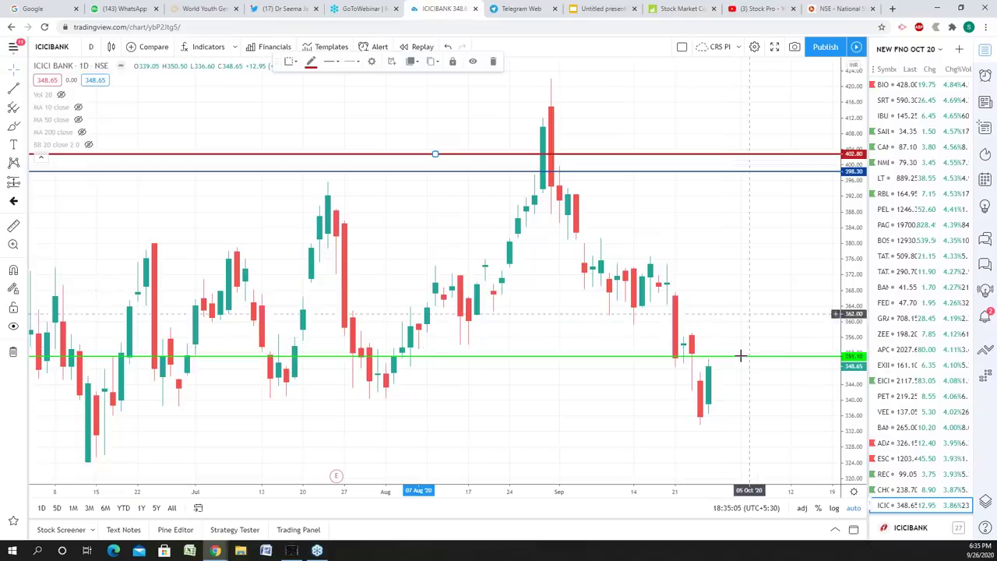
scroll(737, 338, up, 3)
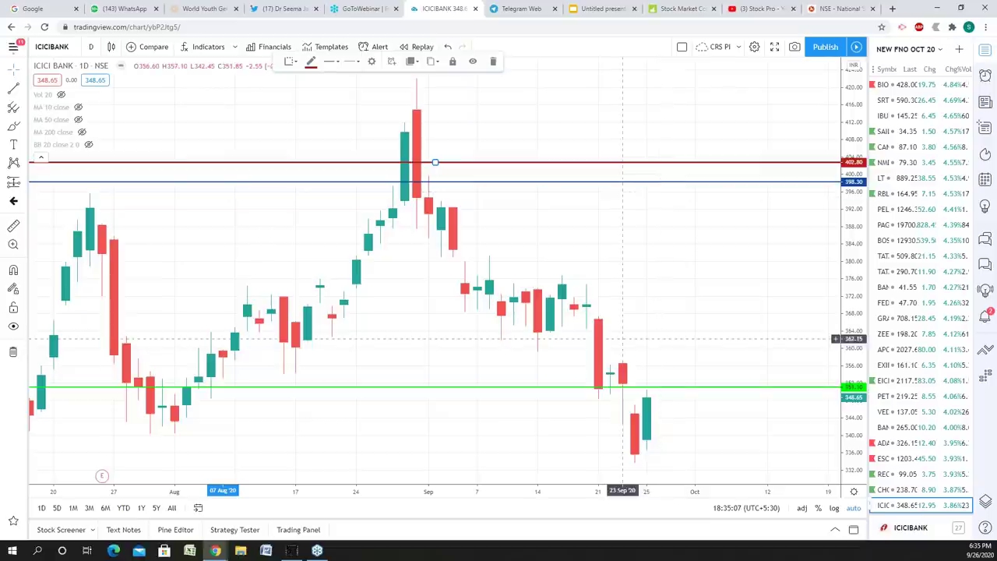
scroll(636, 274, down, 2)
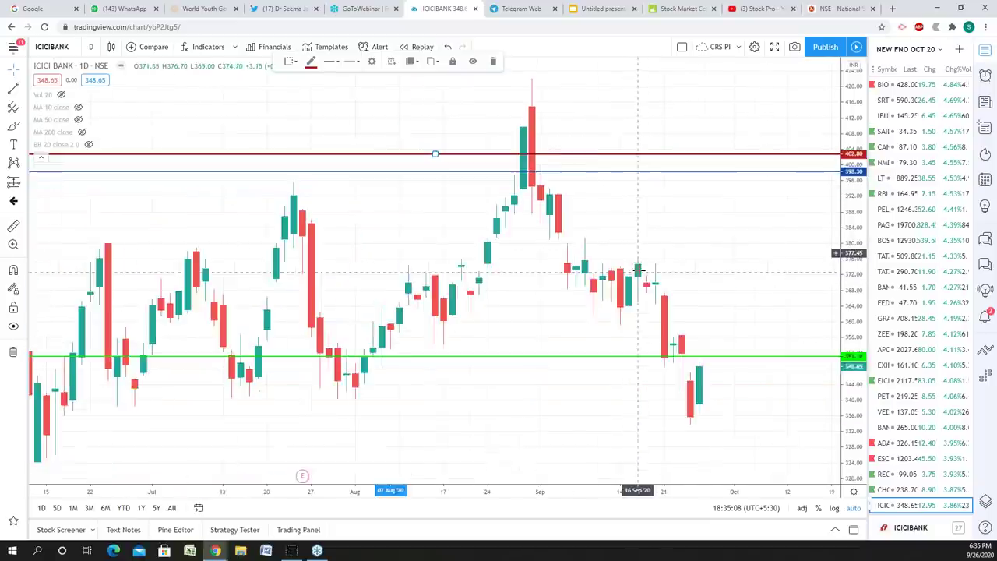
scroll(637, 271, down, 2)
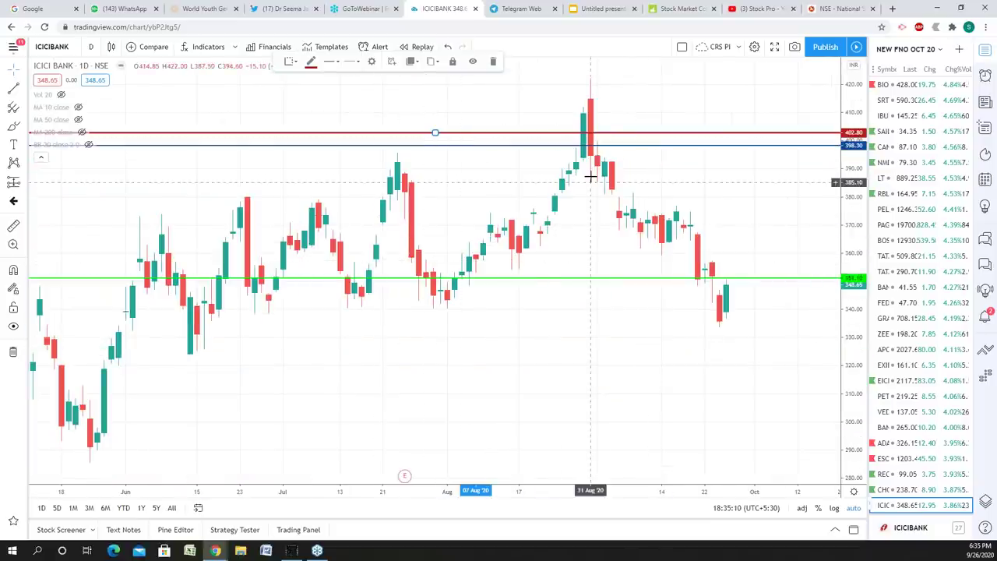
scroll(312, 176, down, 3)
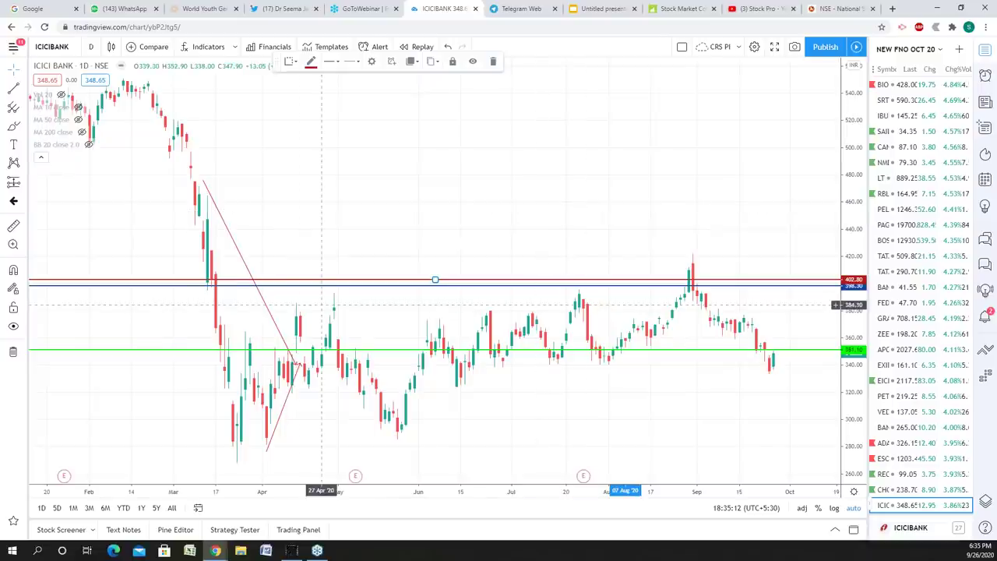
drag(498, 285, 498, 293)
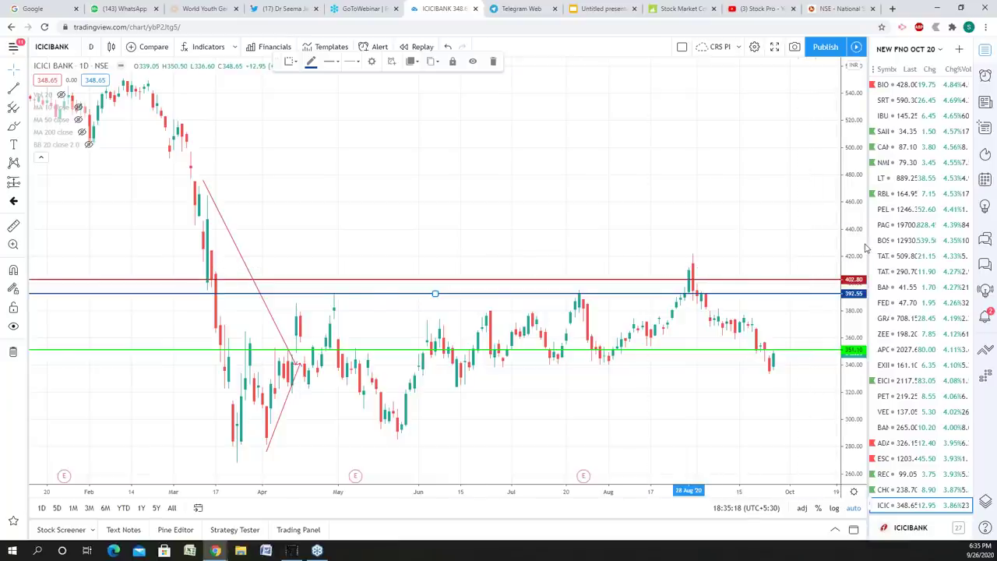
scroll(759, 139, up, 2)
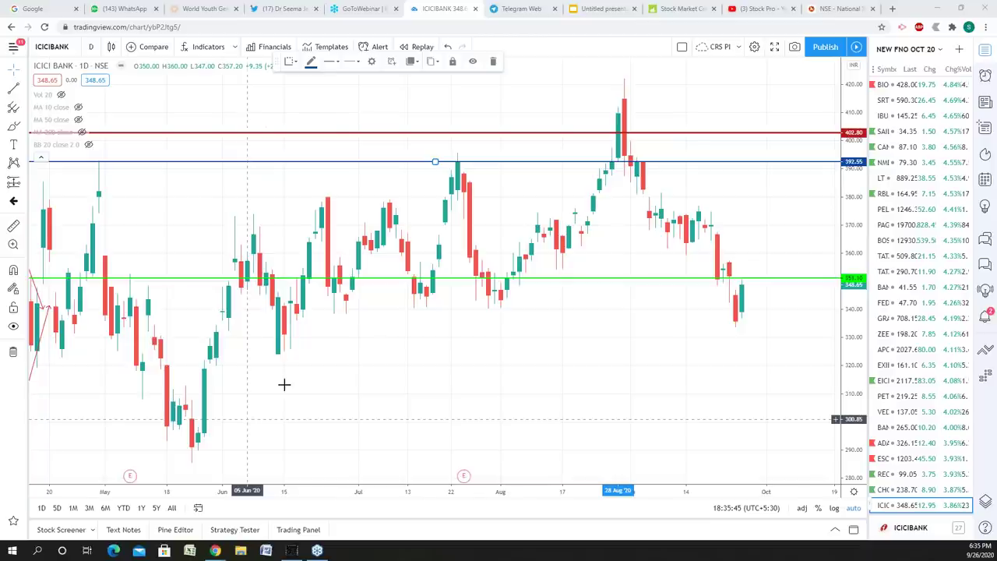
- Search for the symbol NIFTY and load the NSE NIFTY 50 index in the chart
click(72, 49)
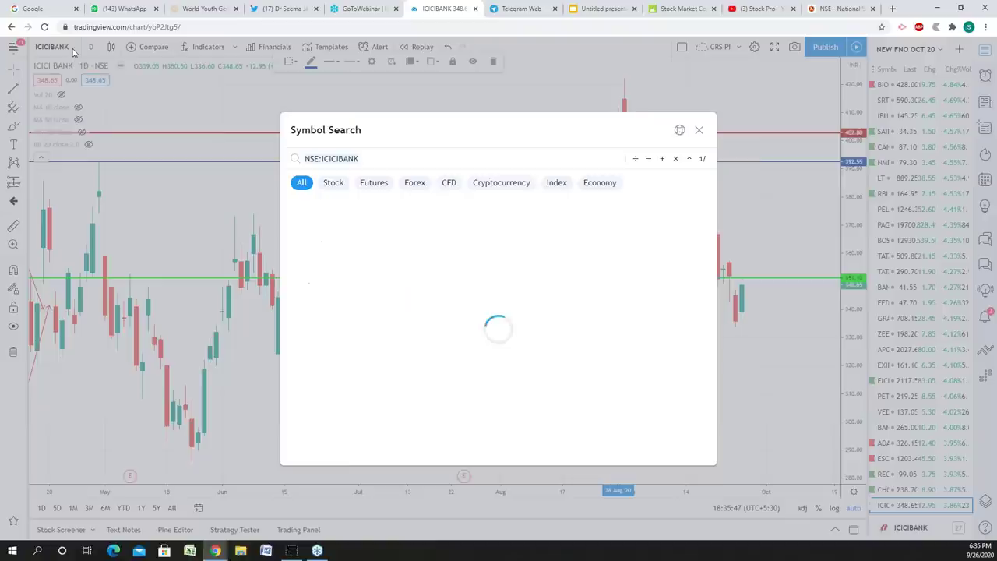
text(NIFTY)
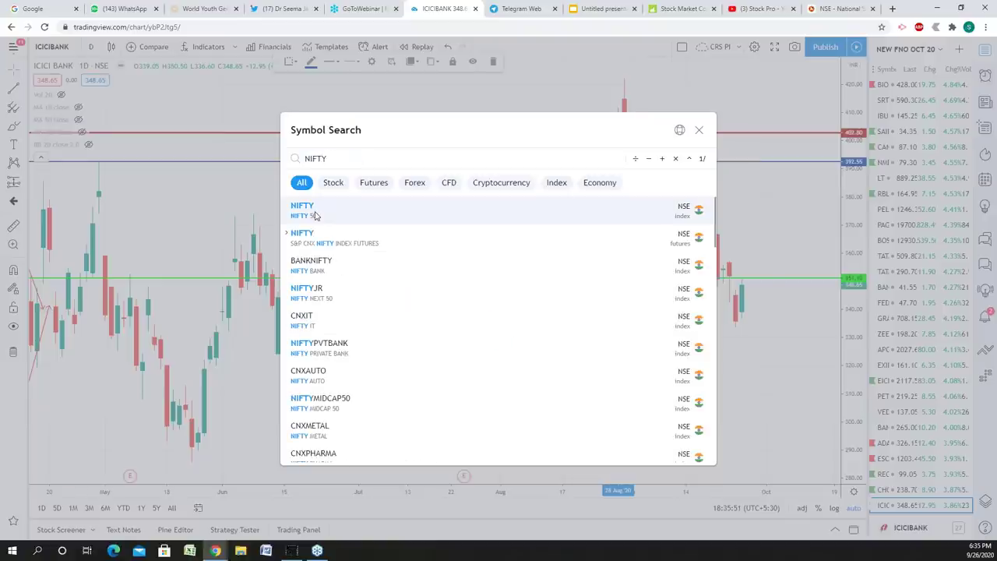
click(315, 216)
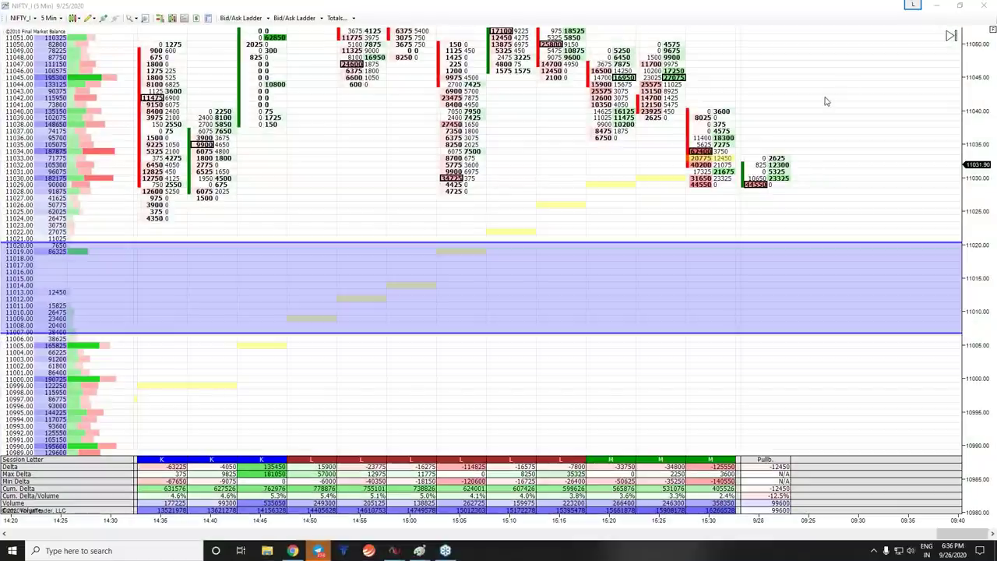
- In NinjaTrader, restore the maximized NIFTY_I 5-minute order flow chart to its smaller window among the other charts
double_click(755, 12)
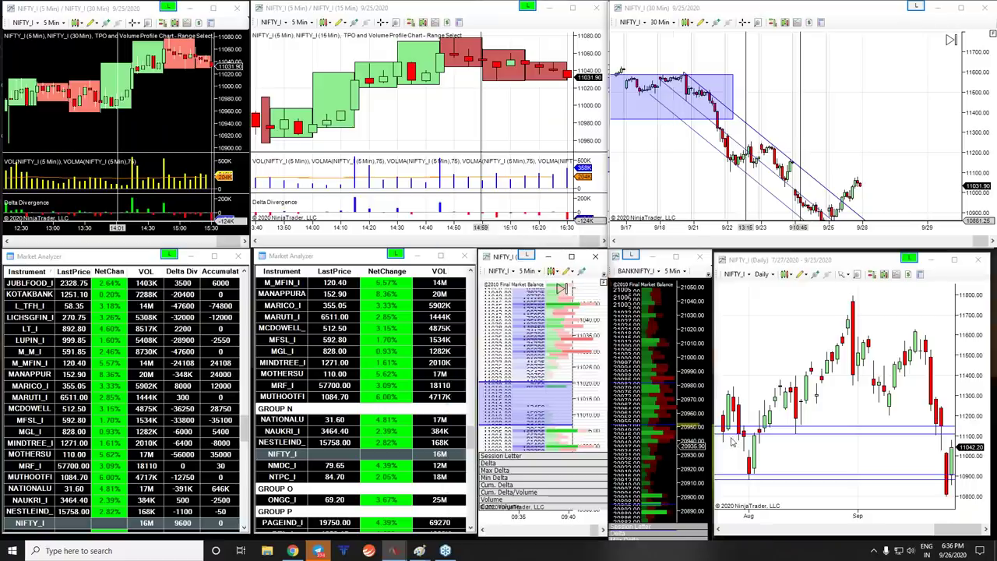